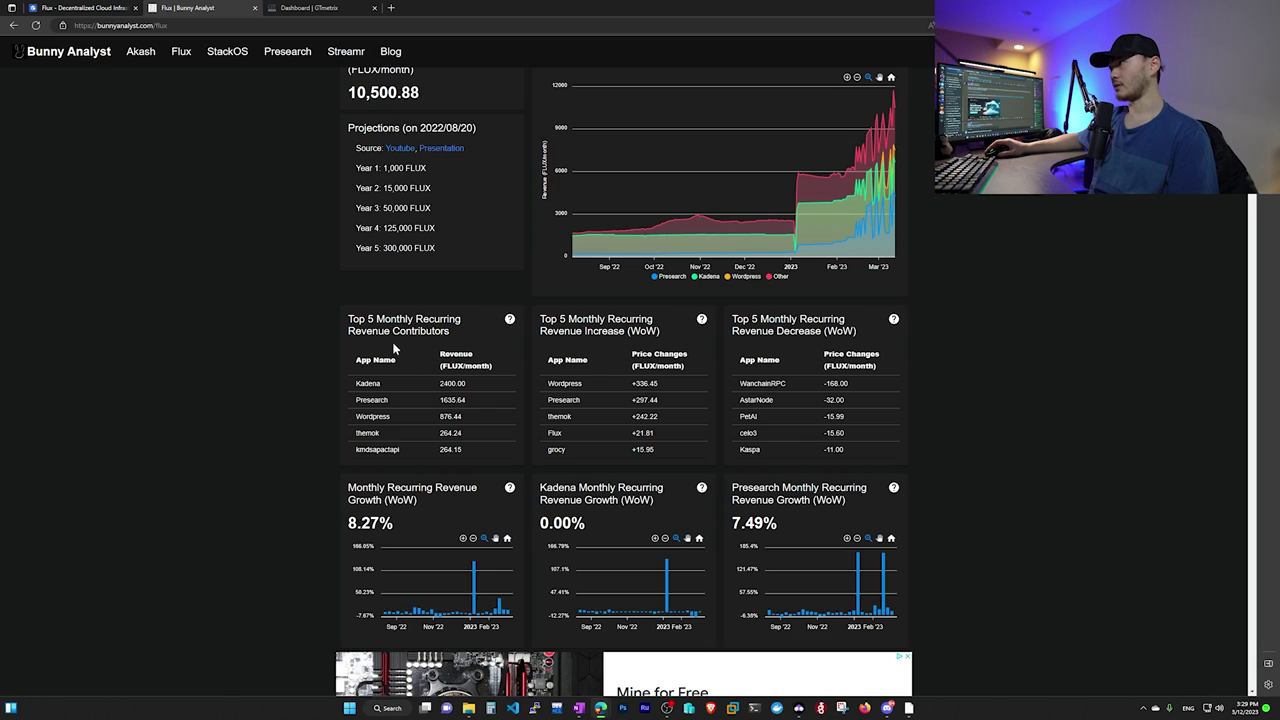
Highlight WordPress's 876.44 FLUX monthly revenue in the Top 5 table, then close the Bunny Analyst tab.
left_click_drag(457, 416, 429, 417)
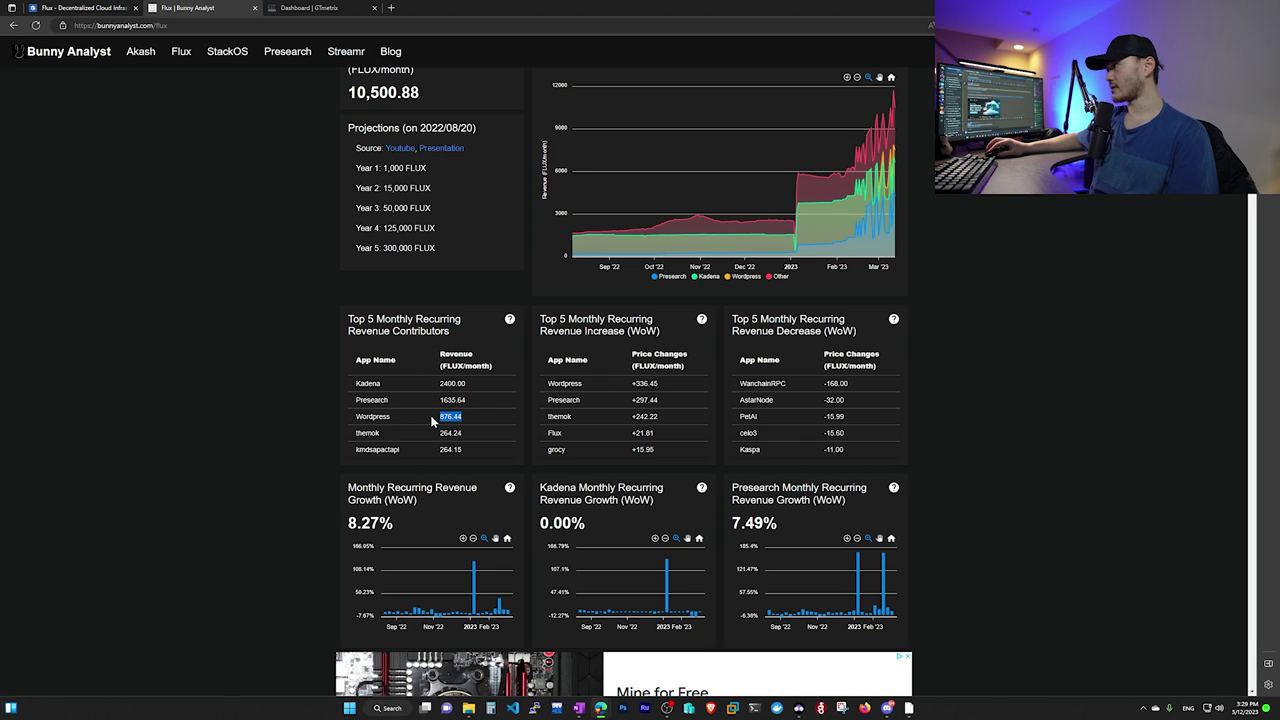
left_click(300, 427)
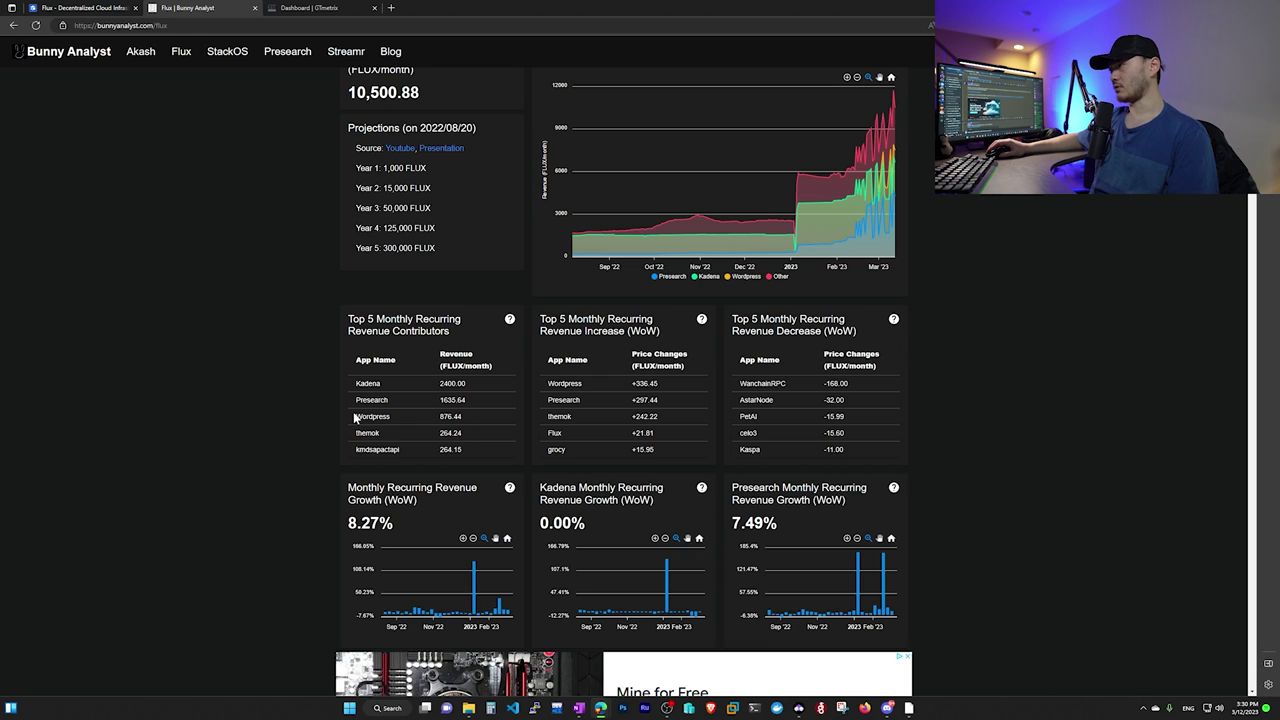
key("ctrl+w")
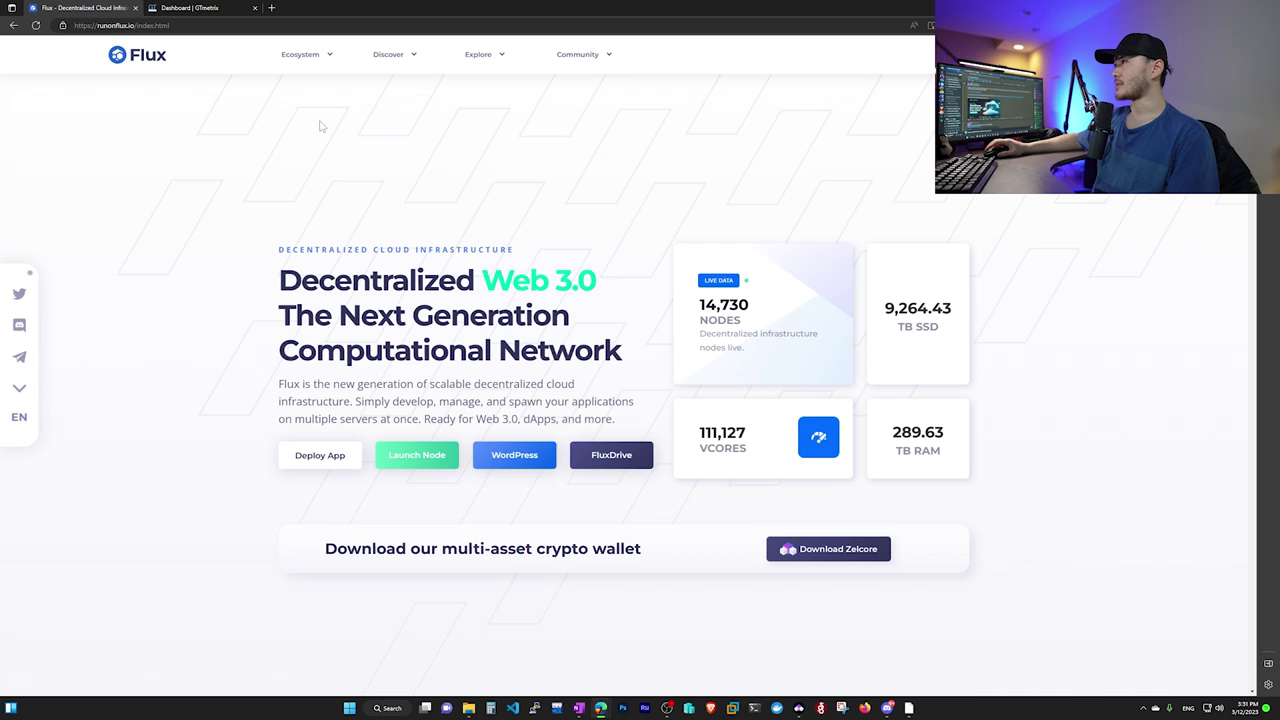
Open Flux Cloud's WordPress hosting page and launch the WordPress dApp registration form.
left_click(525, 468)
scroll(530, 330, "down", 4)
scroll(534, 194, "up", 4)
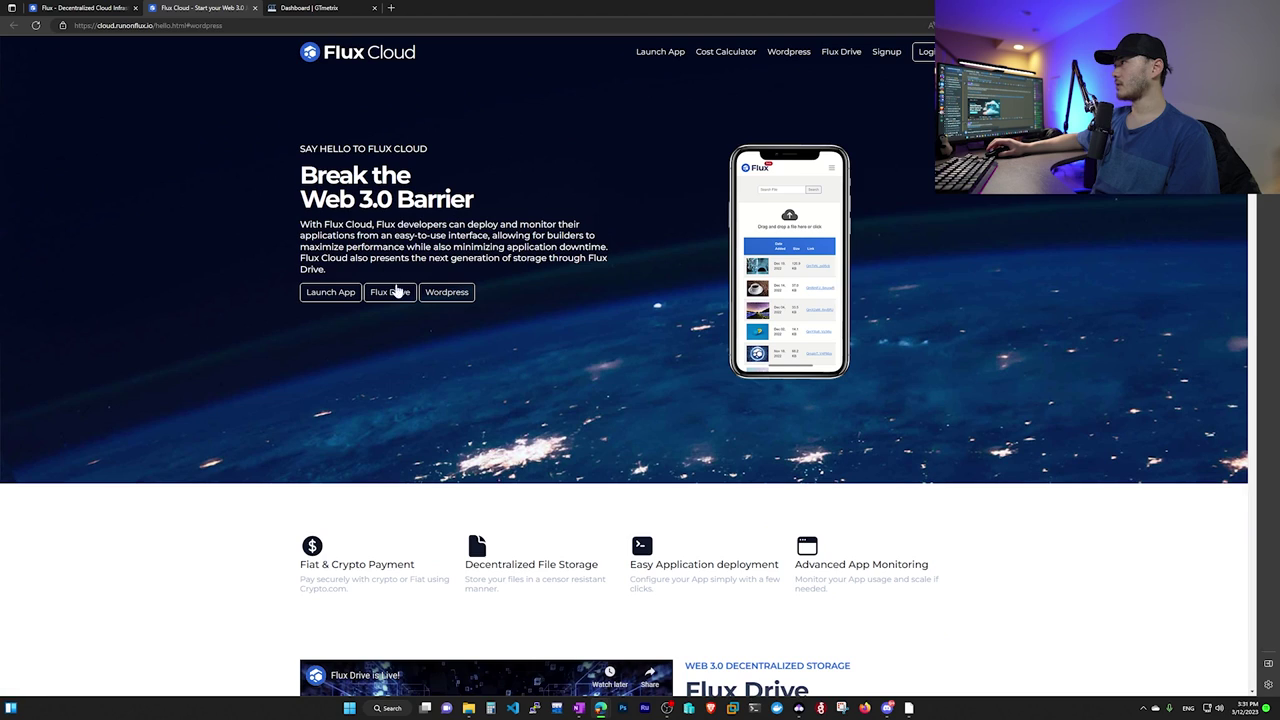
scroll(410, 340, "down", 15)
left_click(417, 377)
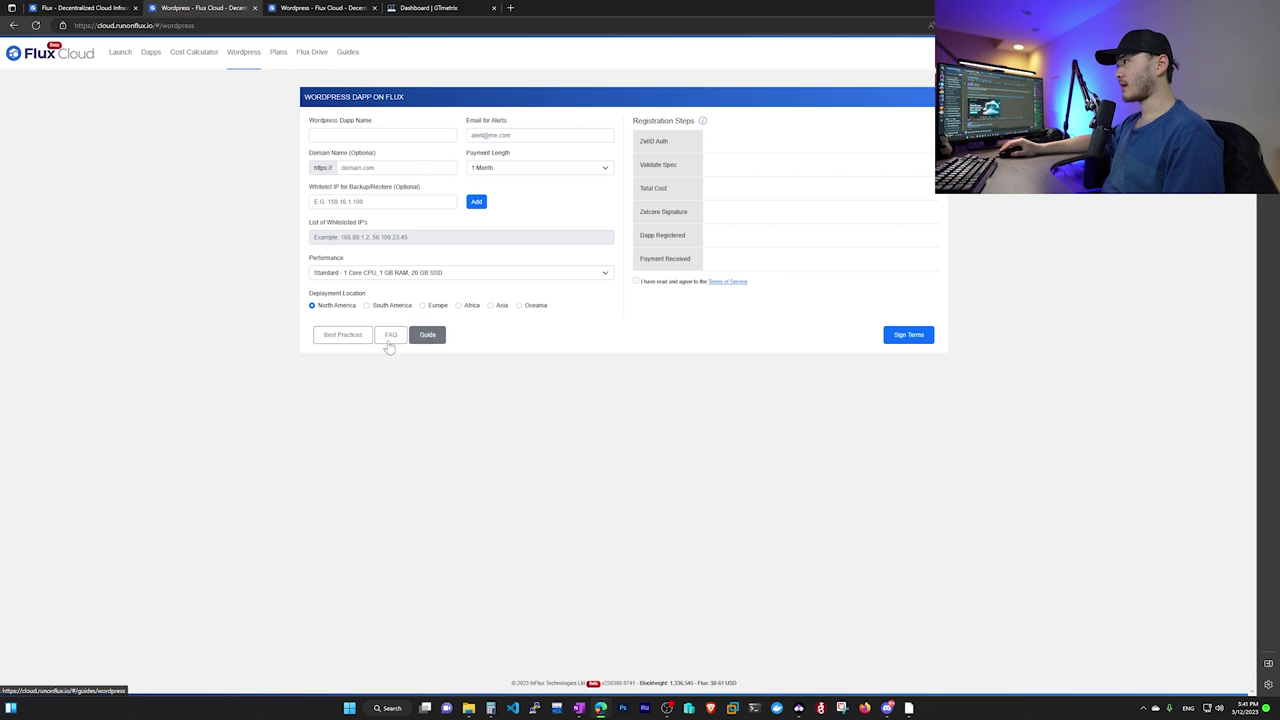
Open the WordPress setup guide in a new tab and read through it.
left_click(348, 337)
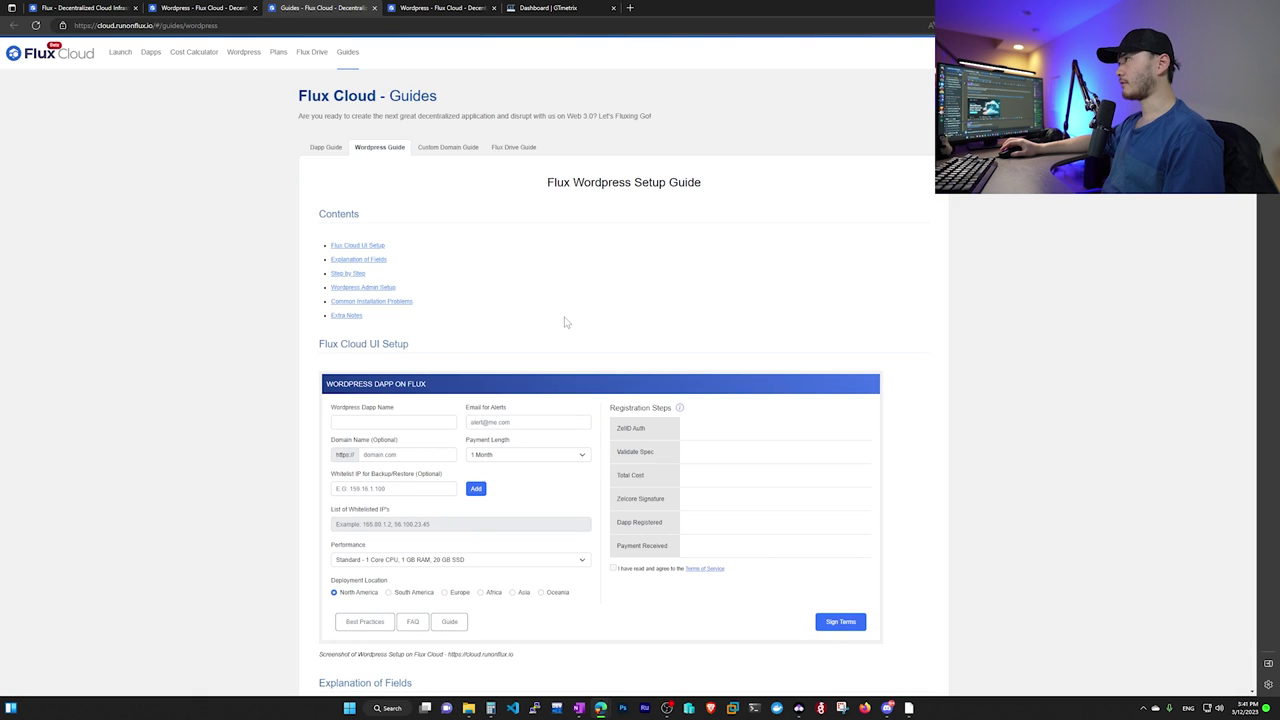
scroll(520, 250, "down", 3)
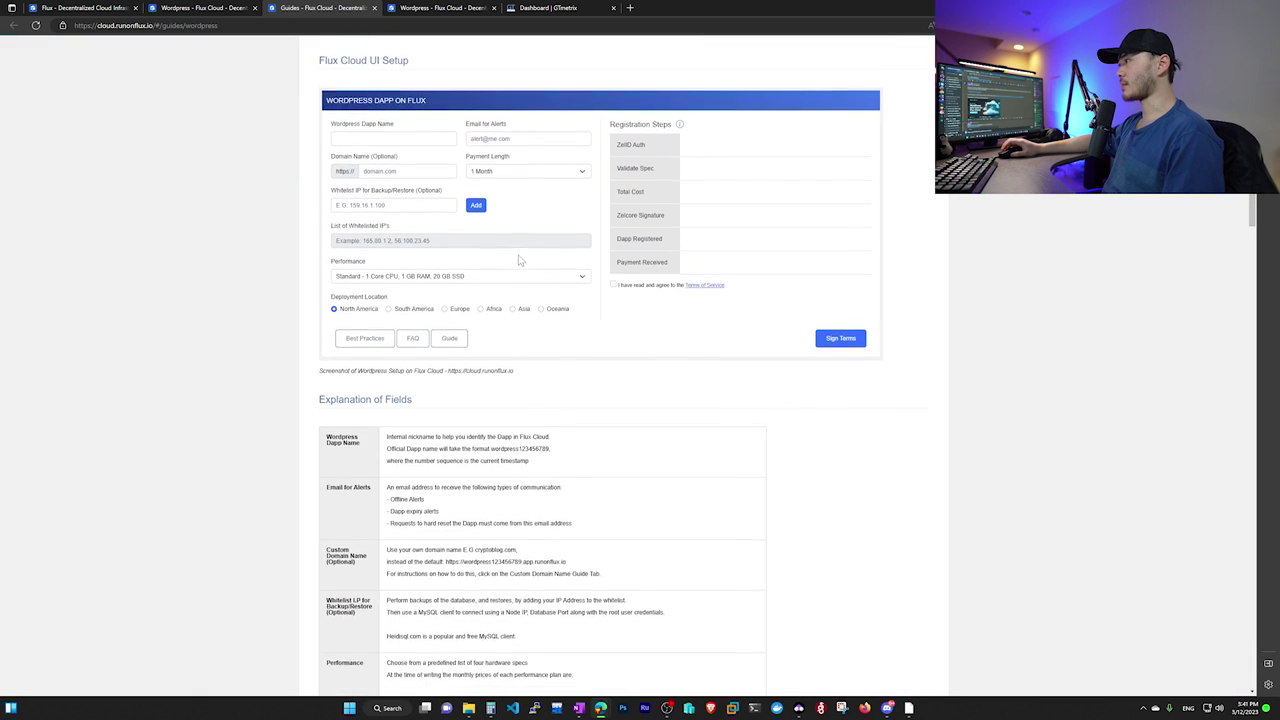
scroll(520, 250, "up", 2)
scroll(520, 250, "down", 5)
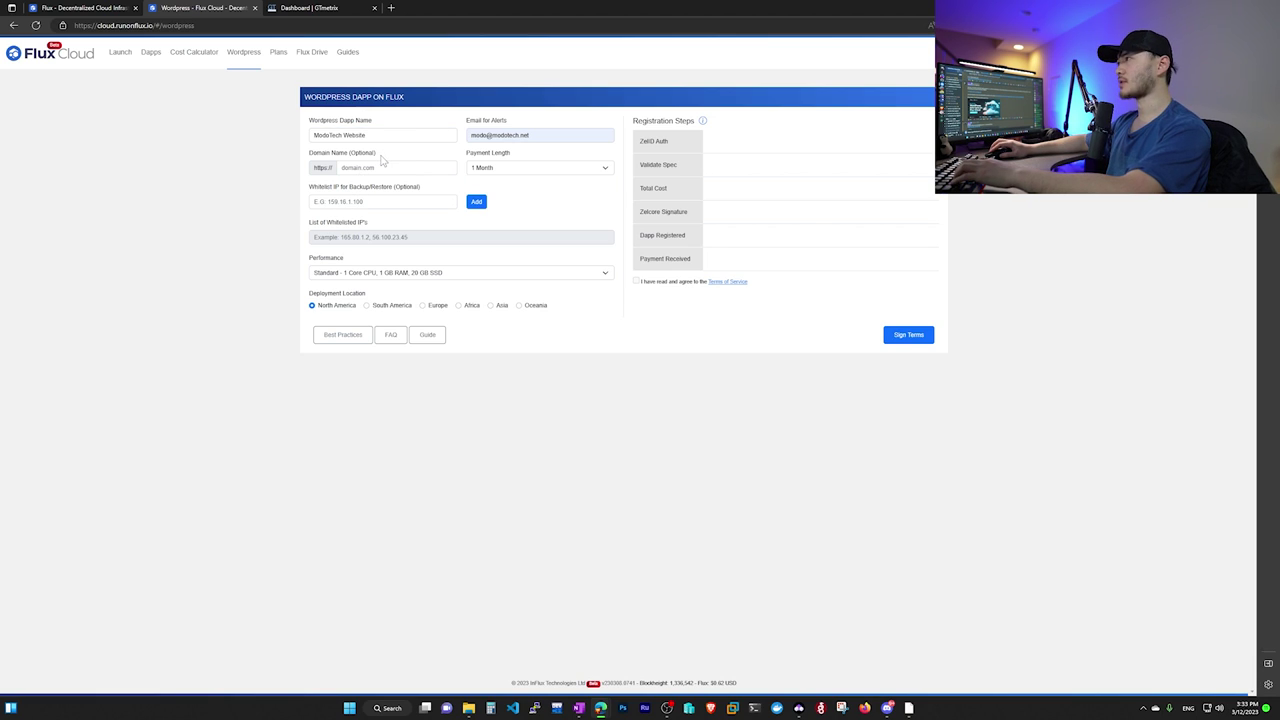
Set Payment Length to 12 Months and keep the Standard 1 Core/1 GB RAM/20 GB SSD plan.
left_click_drag(379, 159, 303, 159)
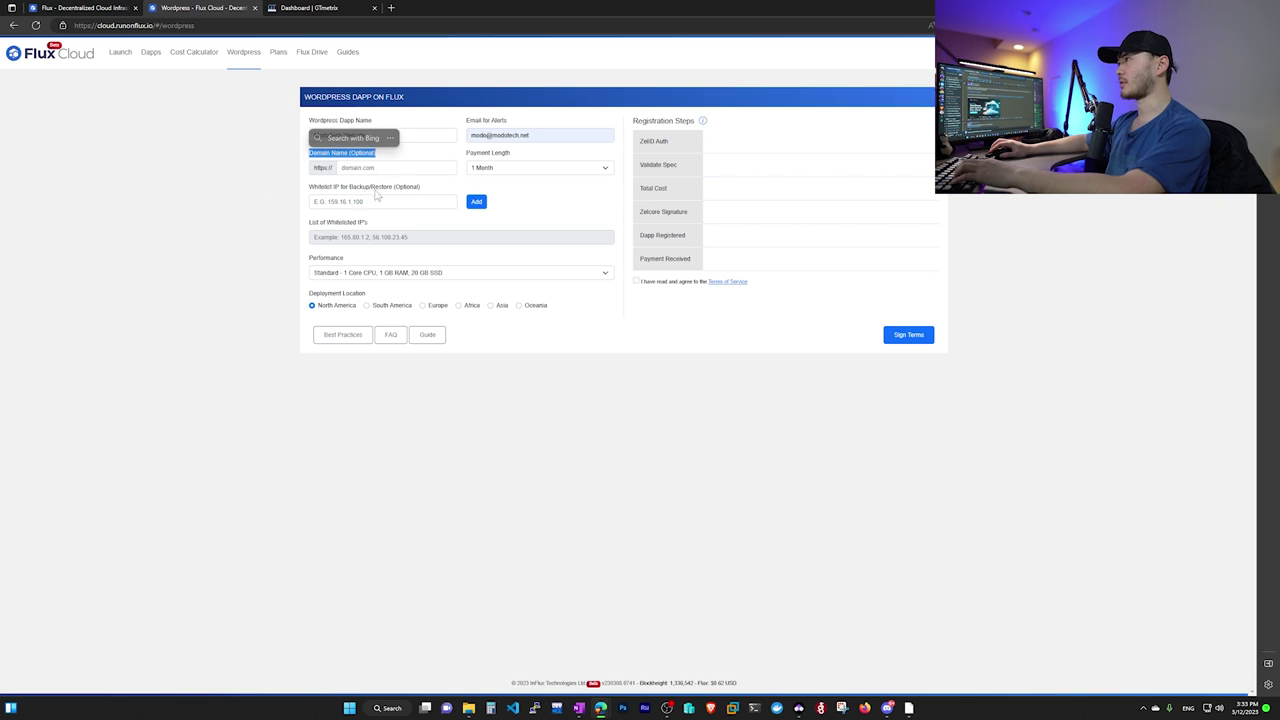
left_click(268, 207)
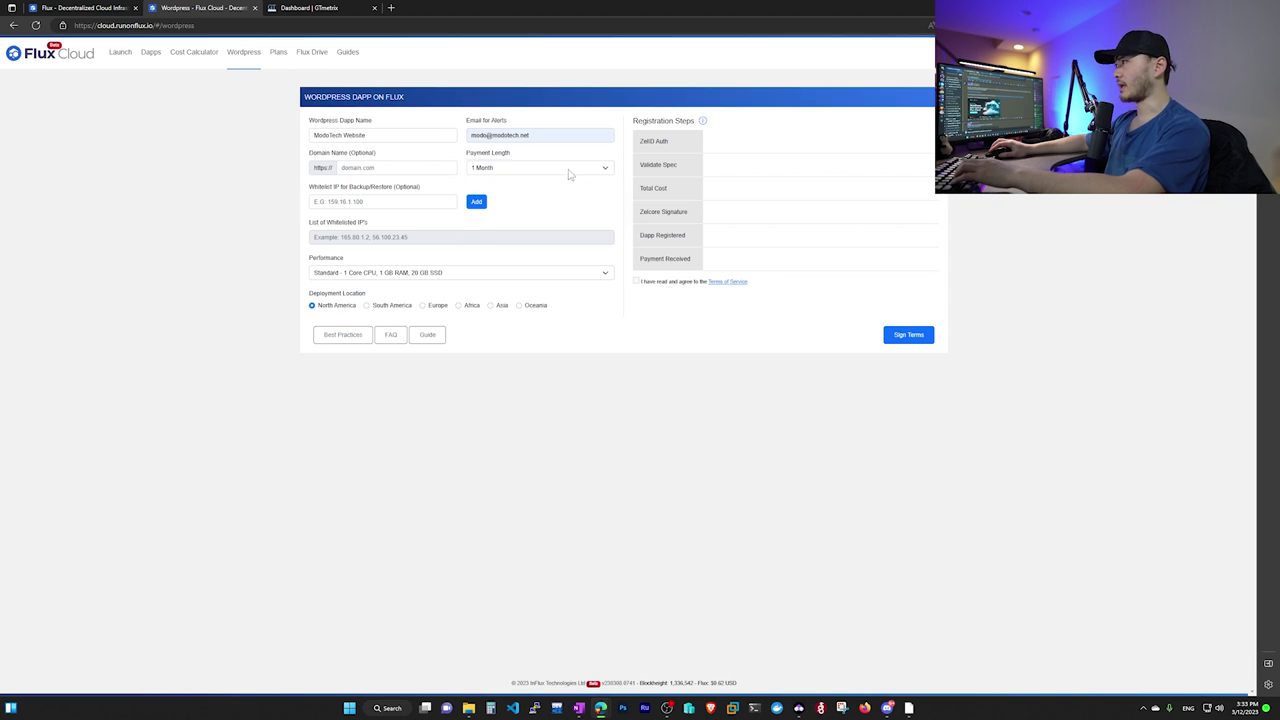
left_click(567, 170)
left_click(511, 212)
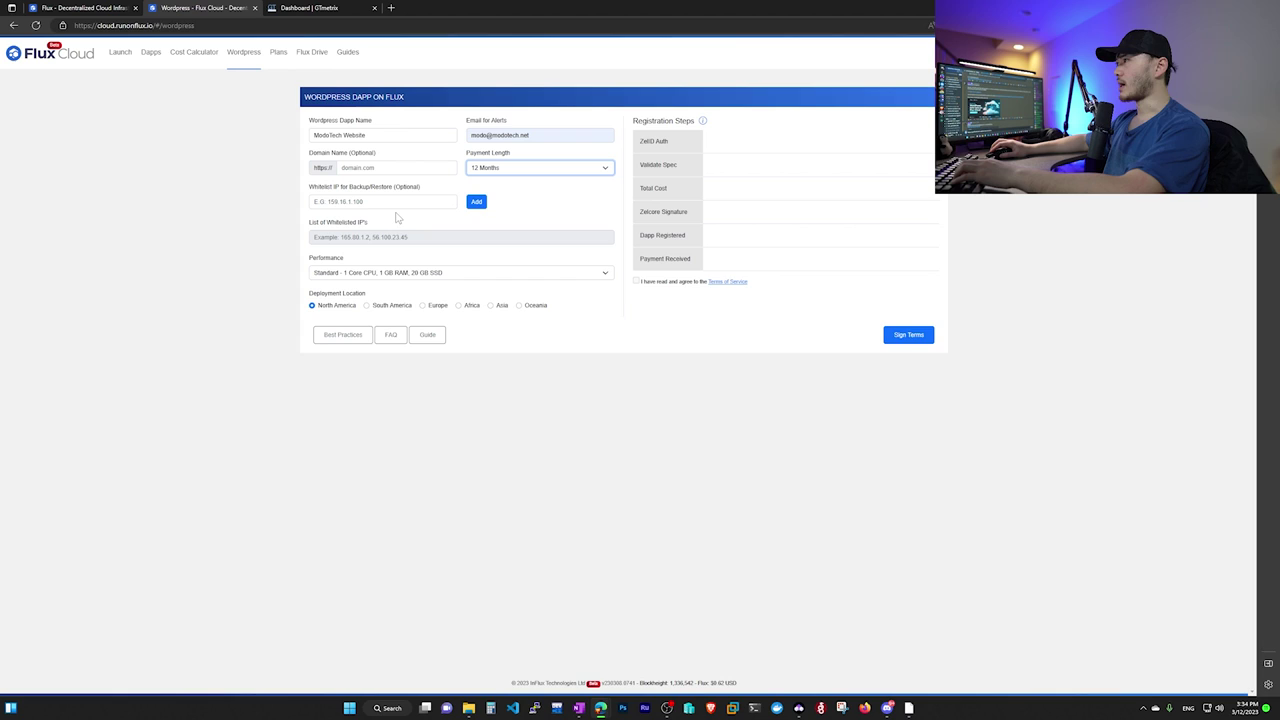
left_click(275, 216)
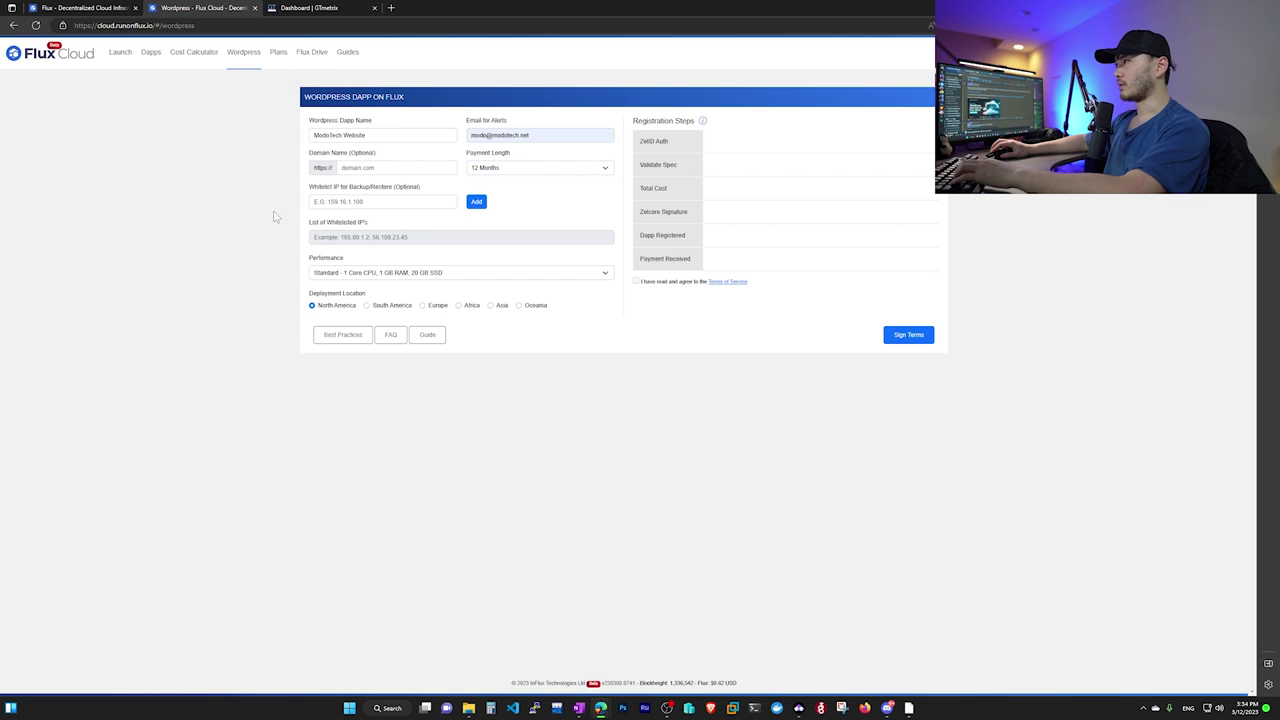
left_click(368, 272)
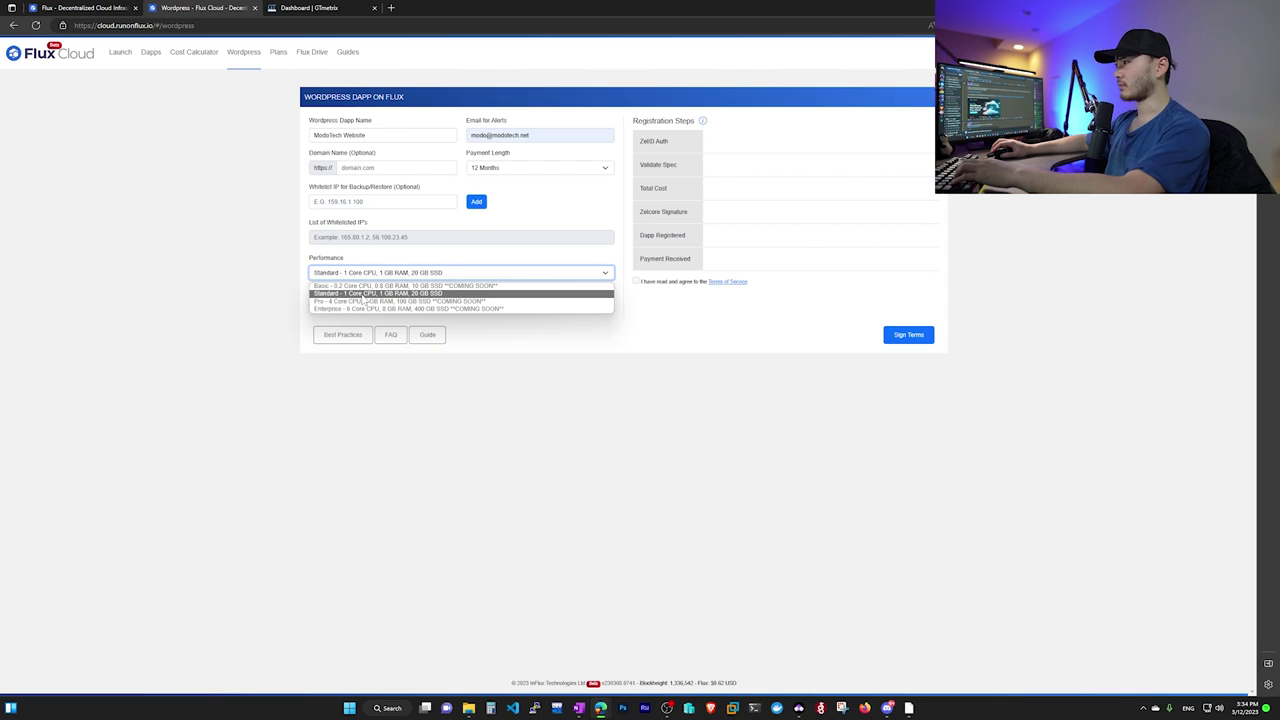
left_click(263, 296)
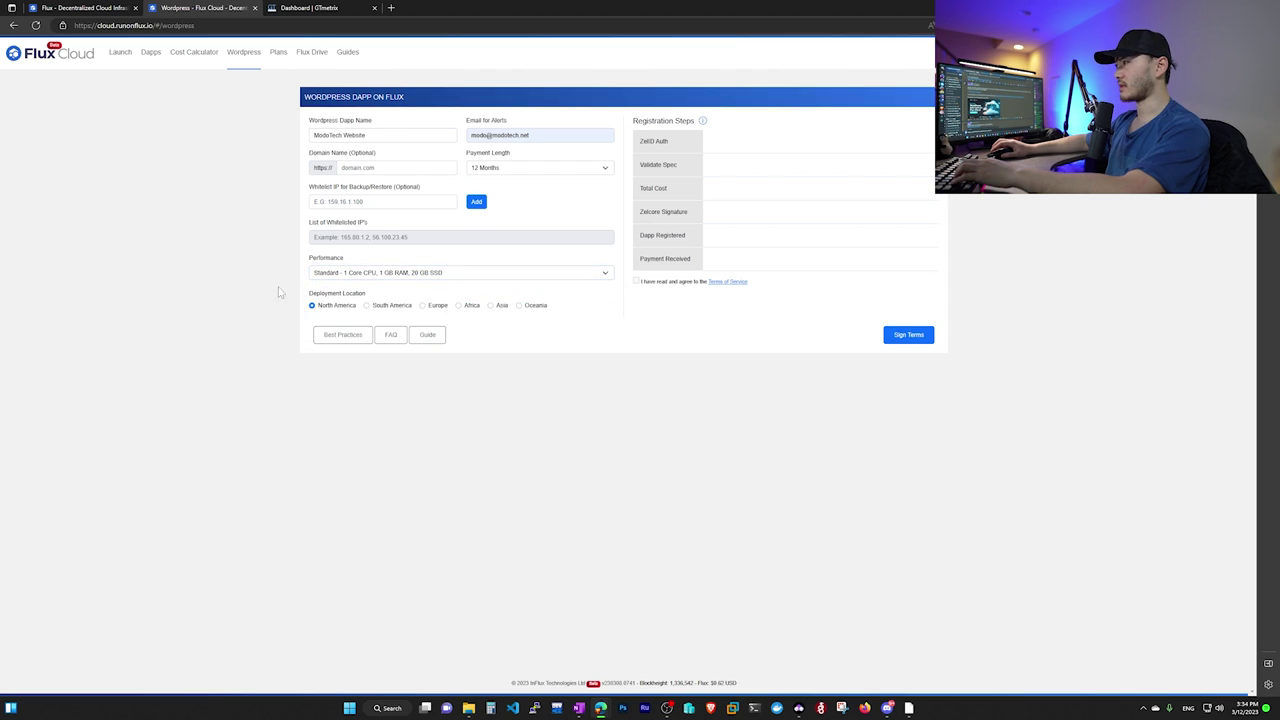
Read through and accept the Flux terms of service.
left_click(905, 335)
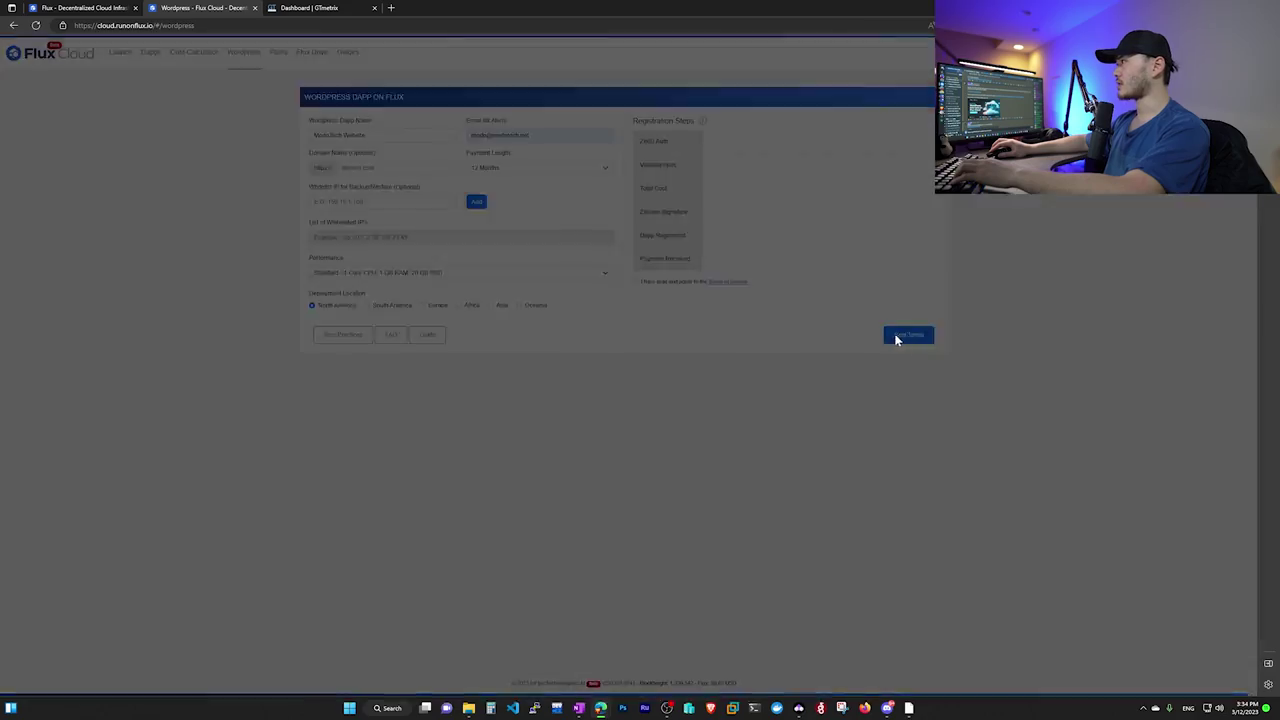
scroll(604, 329, "down", 10)
scroll(604, 329, "down", 15)
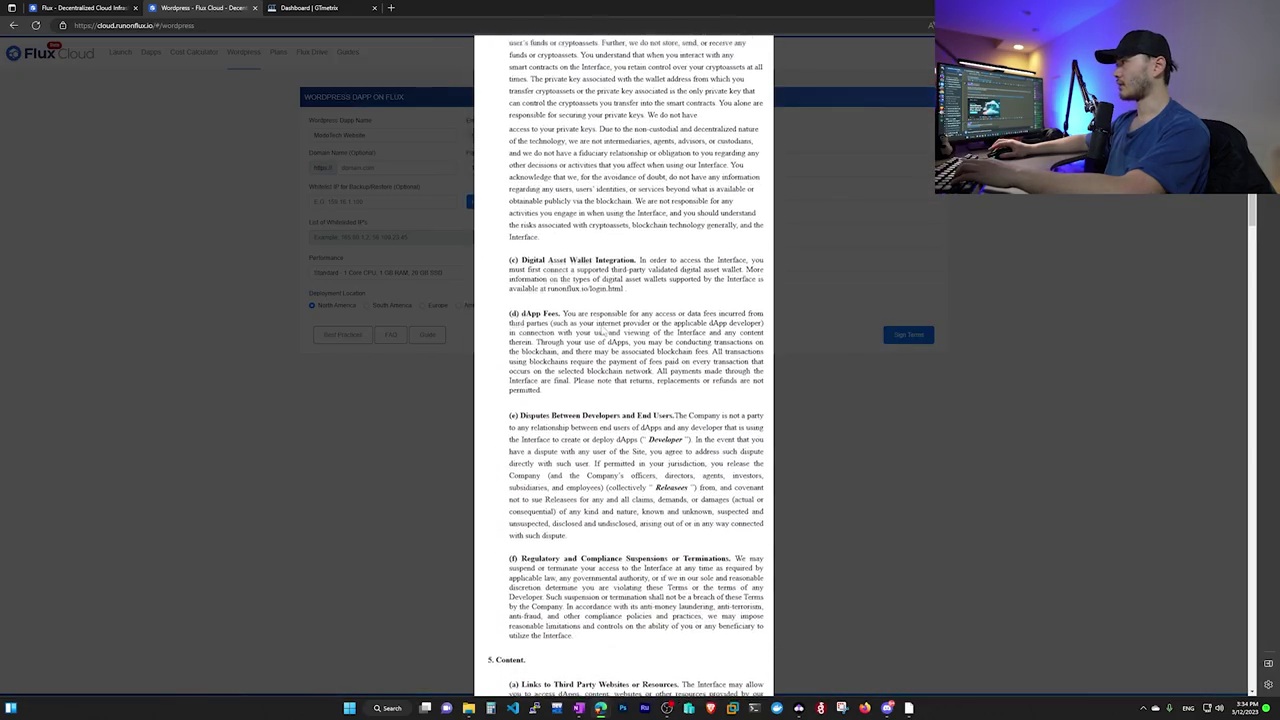
scroll(603, 334, "down", 15)
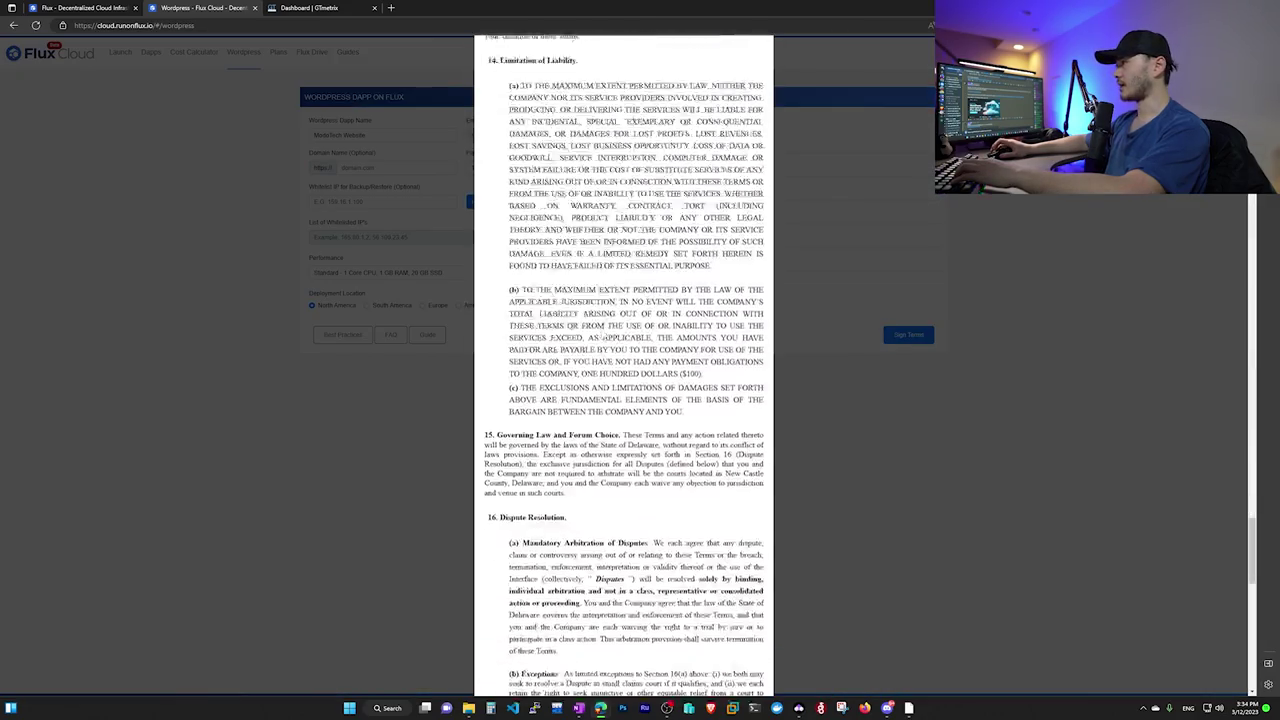
left_click(551, 655)
Log in with Zelcore and validate the spec, getting a 12-month cost of 82.08 FLUX ($50.62).
left_click(921, 337)
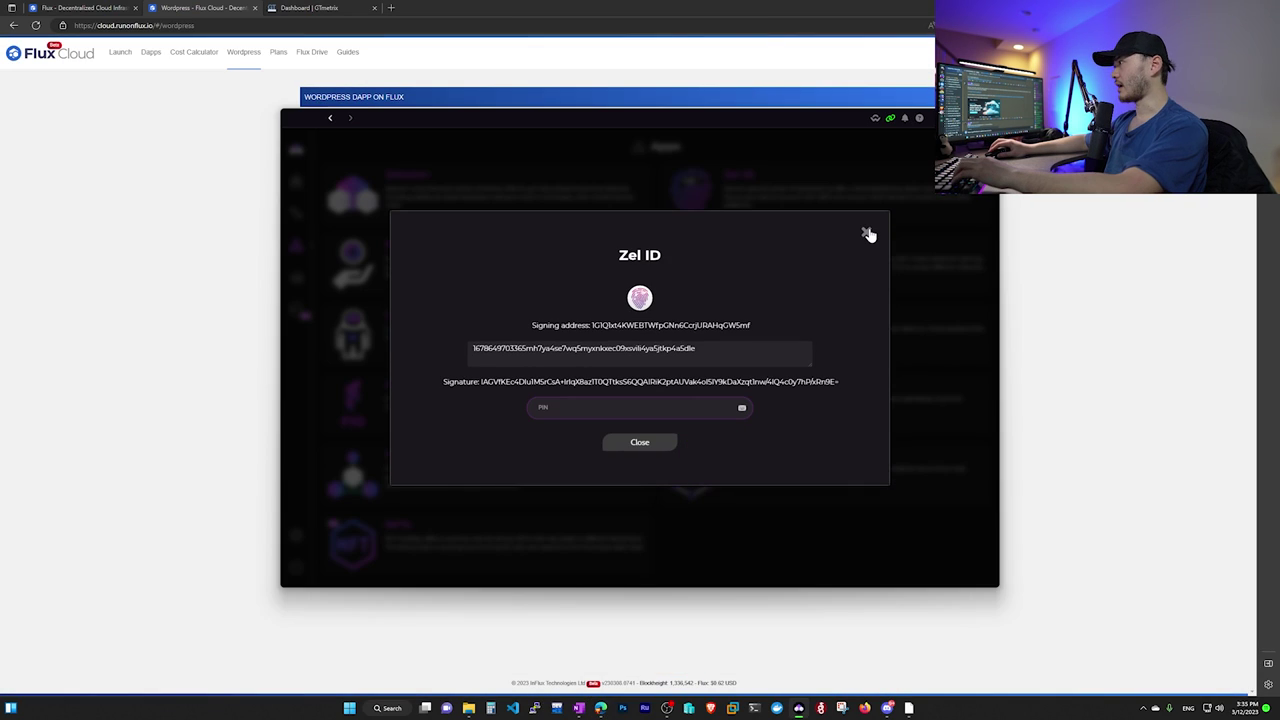
left_click(868, 234)
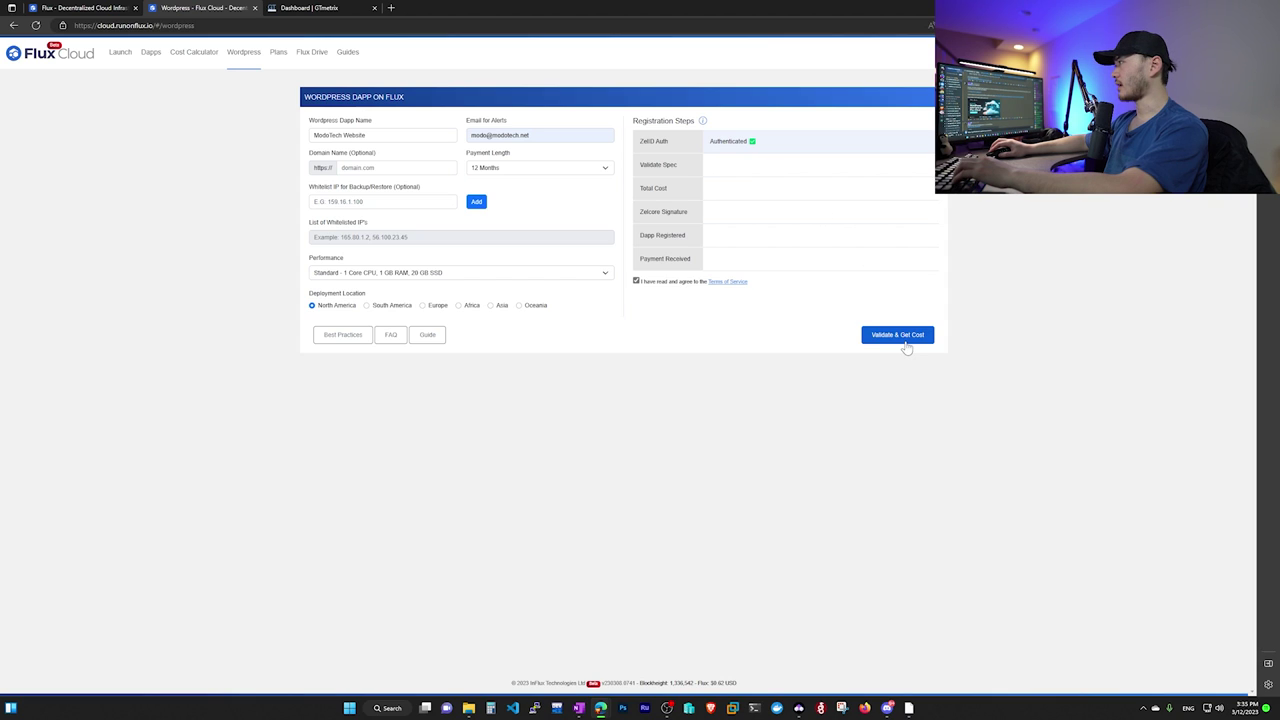
left_click(905, 344)
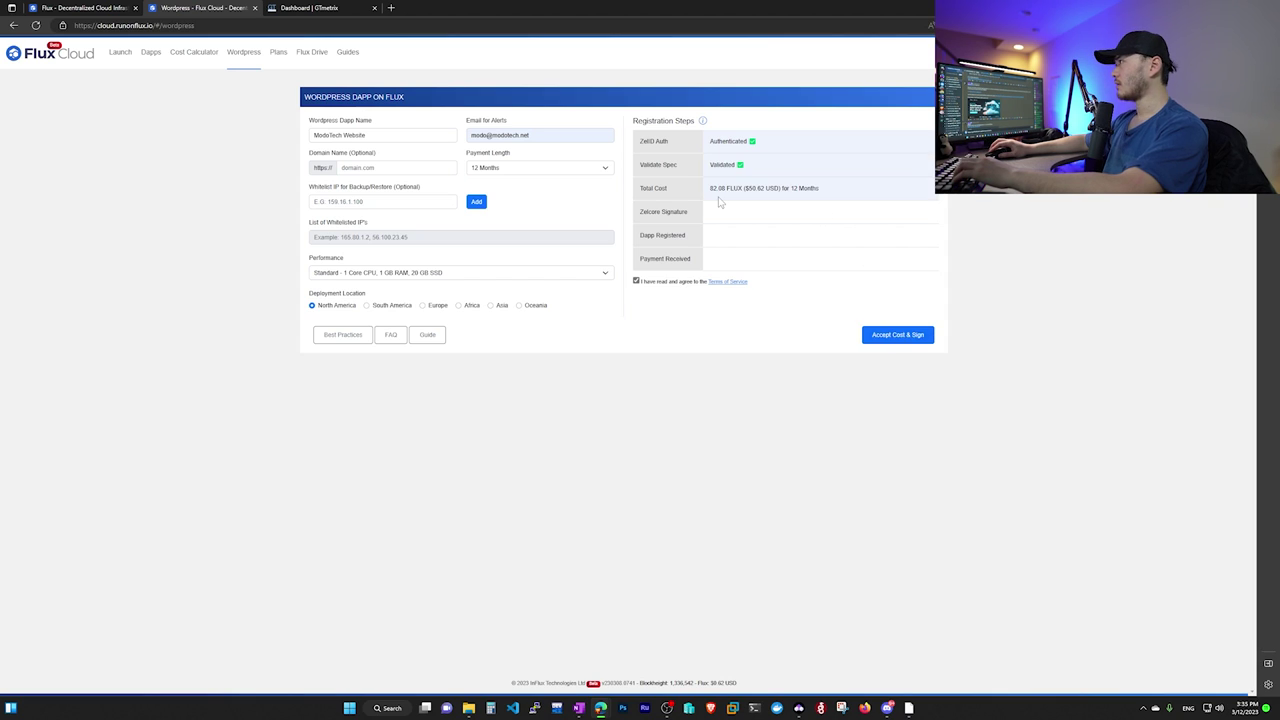
Divide $50.62 by 12 in Calculator to get about $4.22 per month.
key("XF86Calculator")
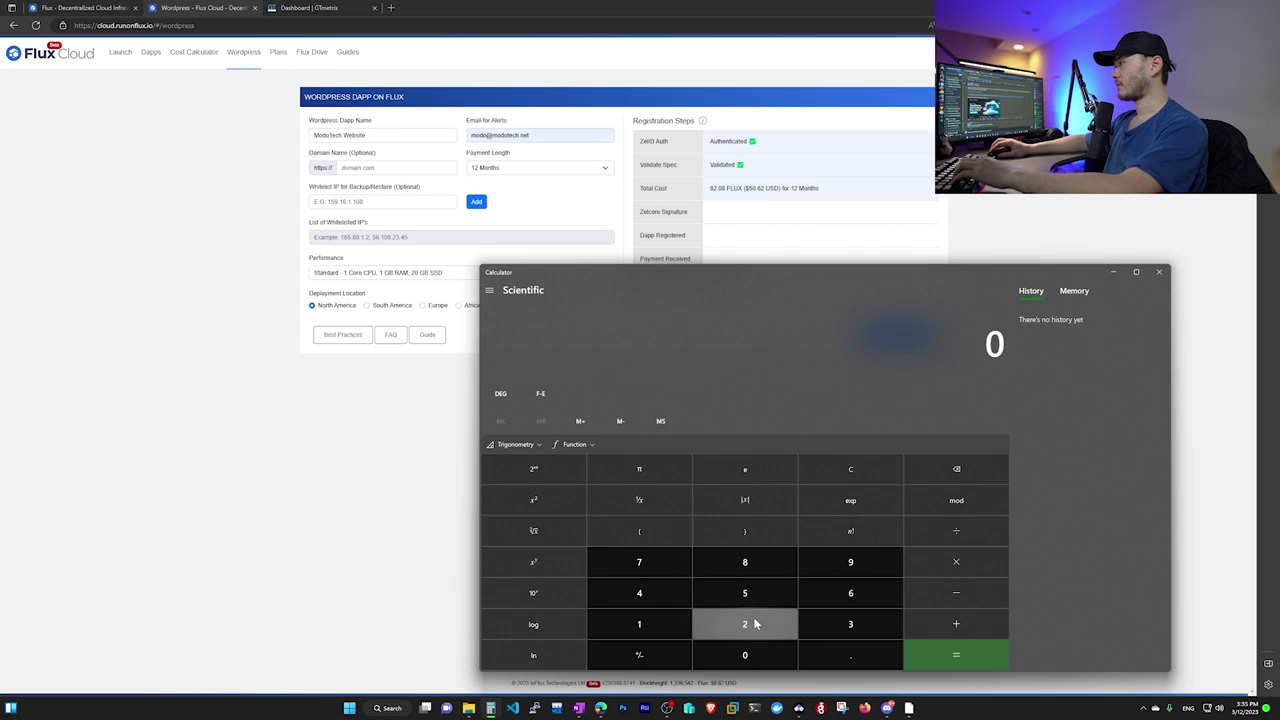
left_click(745, 593)
left_click(745, 655)
left_click(850, 655)
left_click(850, 593)
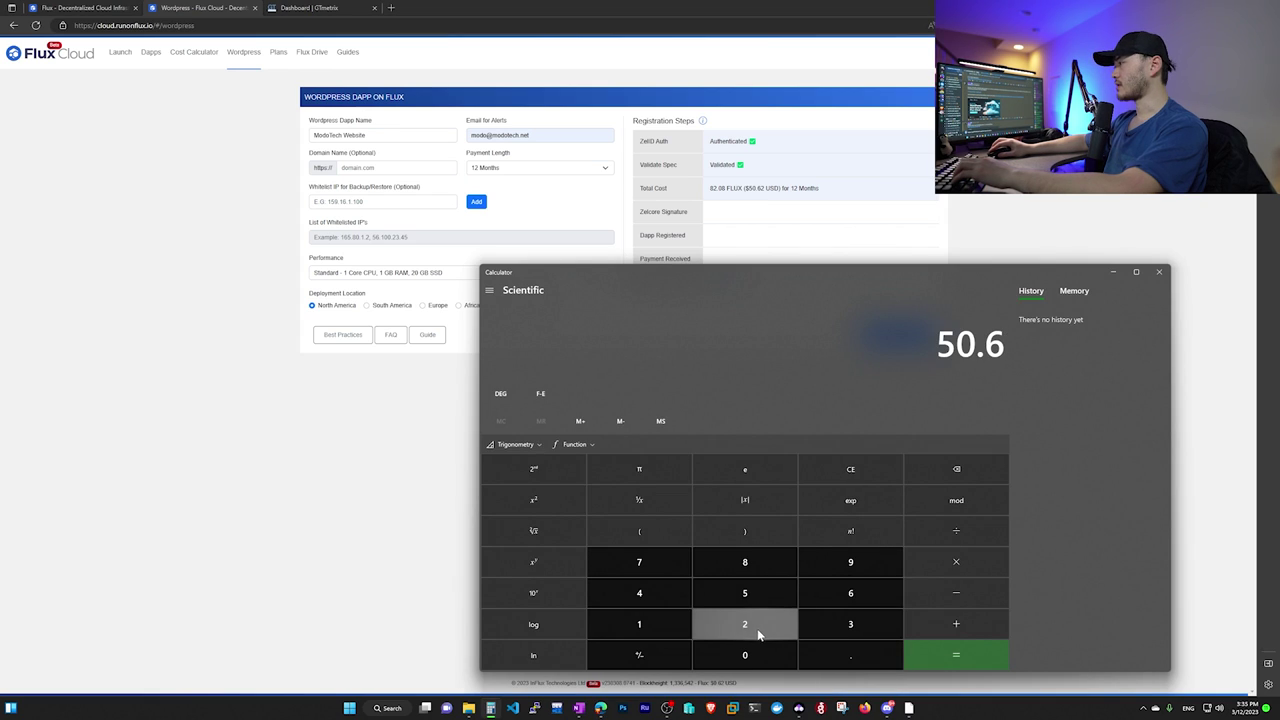
left_click(745, 624)
left_click(956, 530)
left_click(639, 624)
left_click(763, 632)
key("Return")
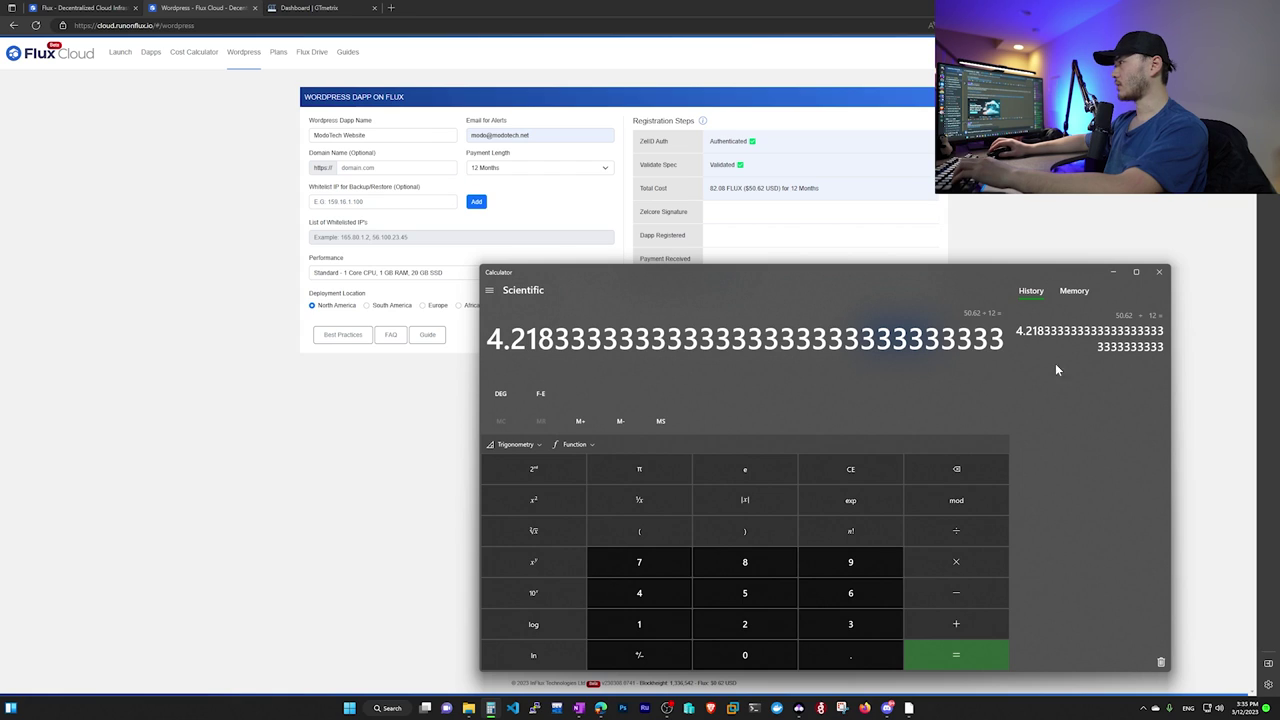
Switch the payment length to 1 Month, verify the Zel ID login and get the one-month cost.
left_click(1113, 271)
left_click(540, 167)
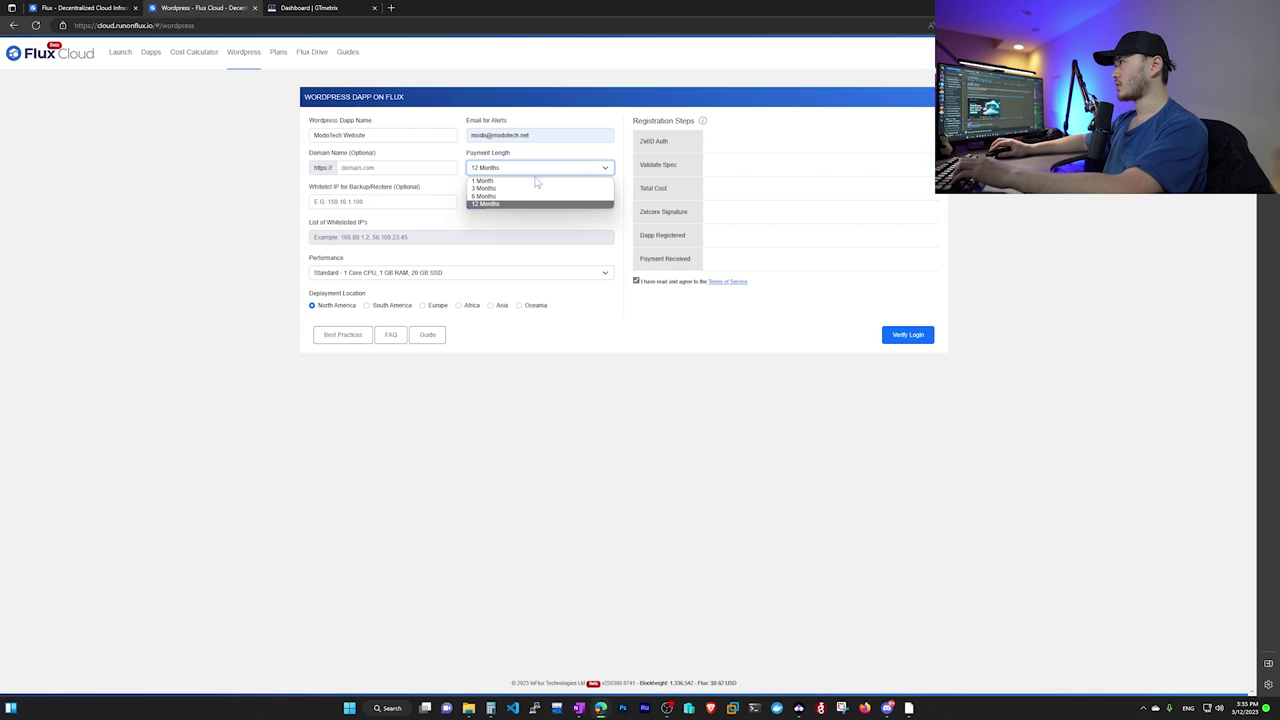
left_click(535, 183)
left_click(900, 335)
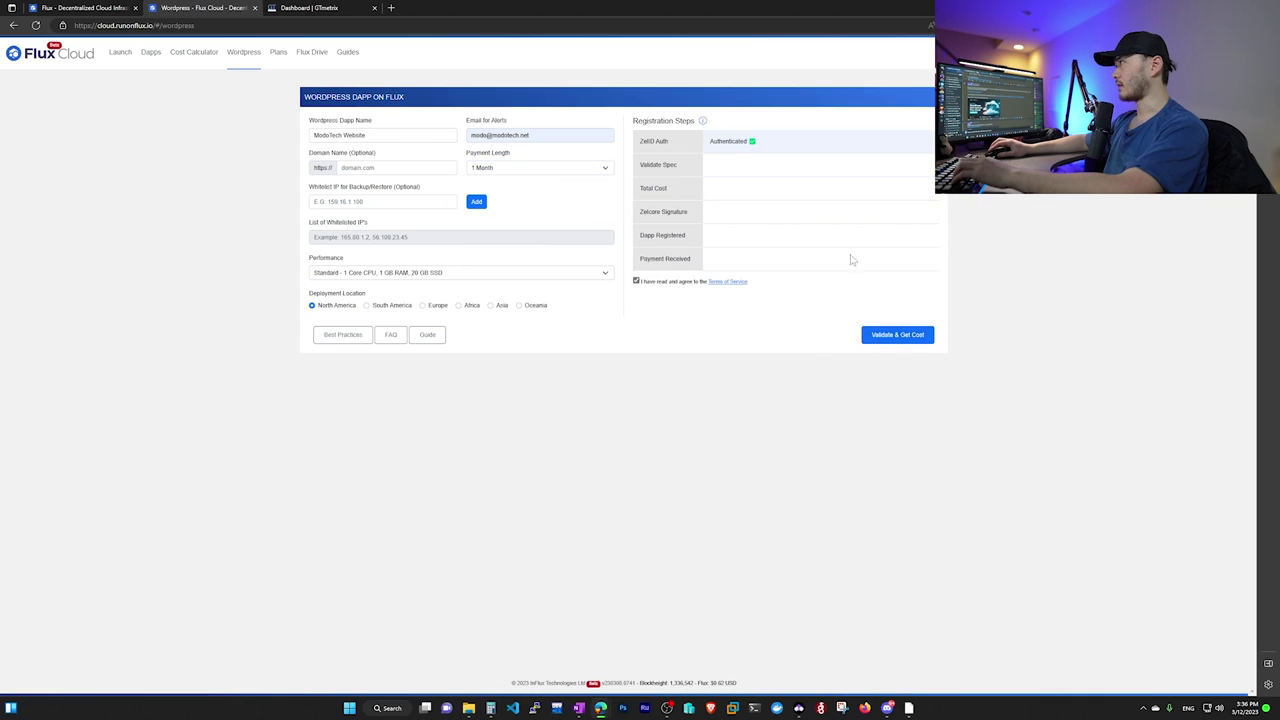
left_click(898, 338)
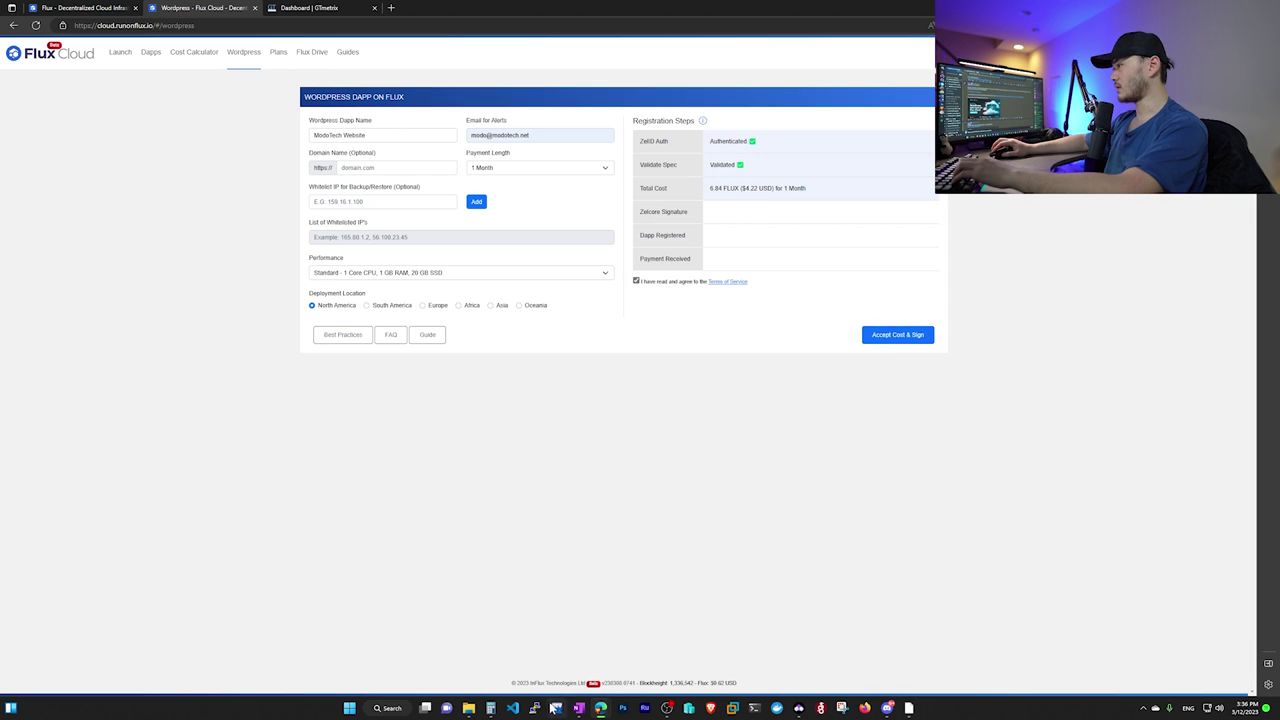
Move the calculator aside and keep the payment length at 1 Month.
left_click(490, 708)
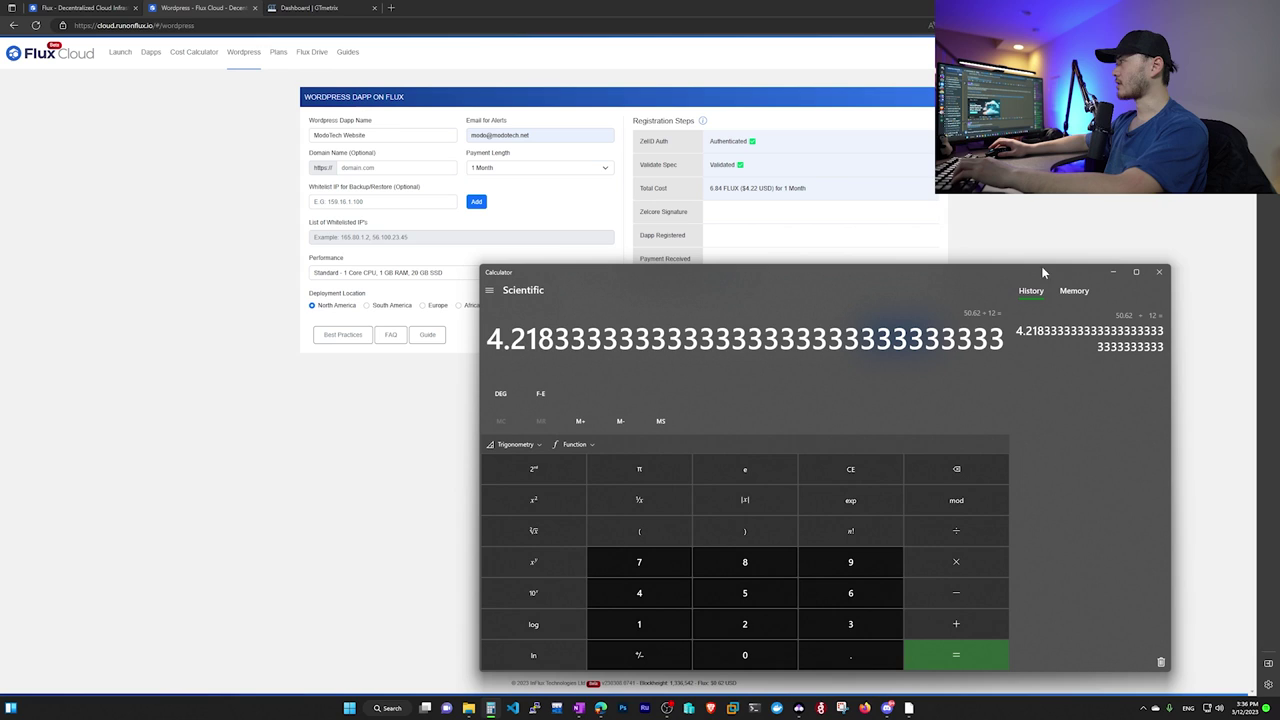
left_click_drag(1098, 267, 998, 254)
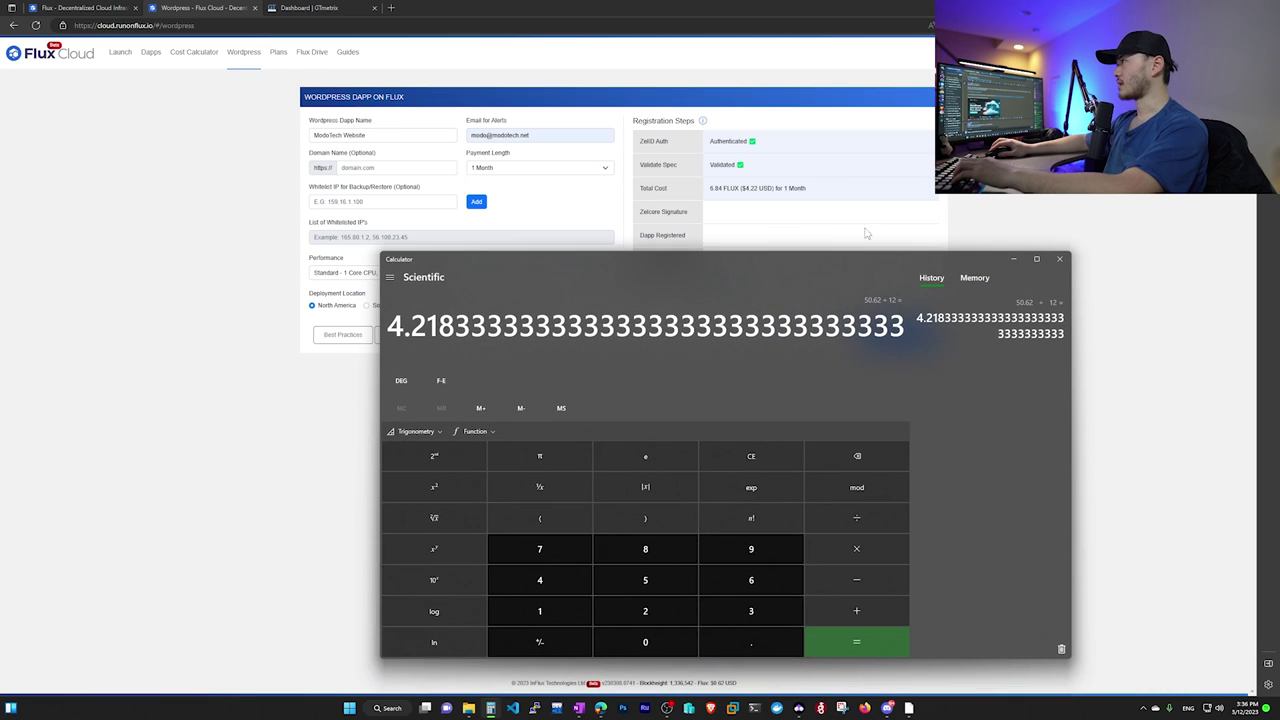
left_click(895, 238)
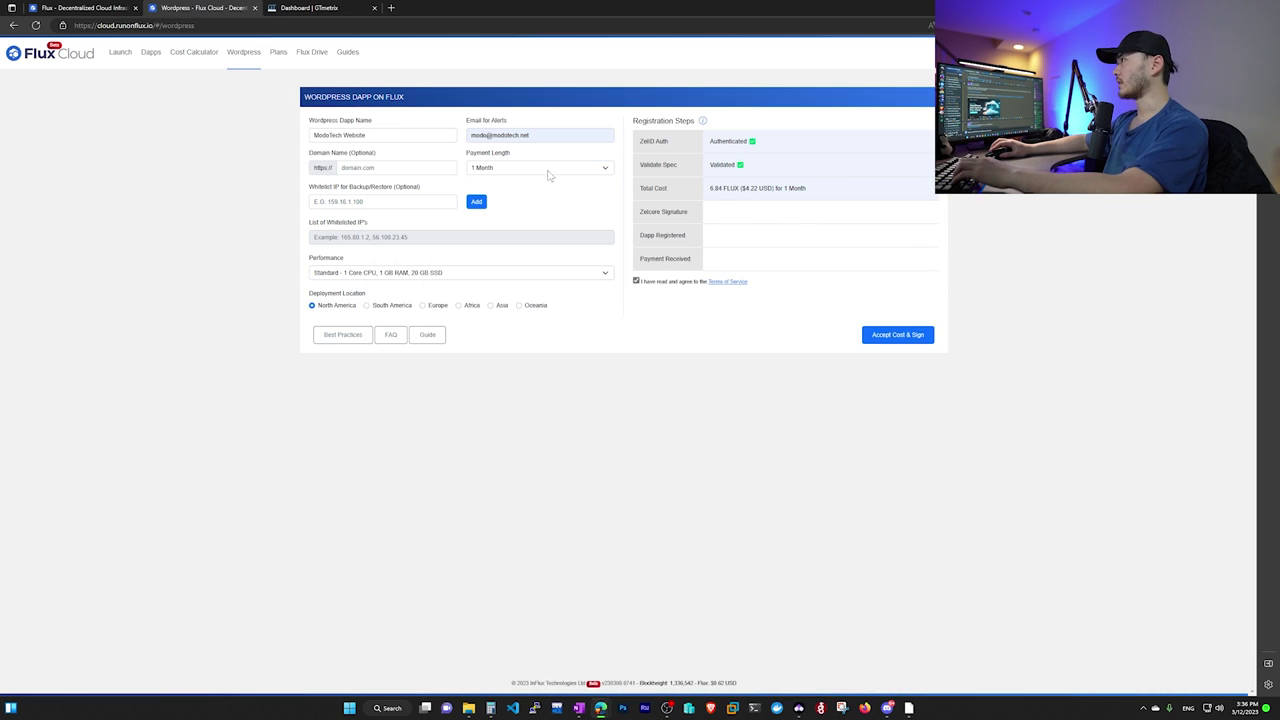
left_click(605, 170)
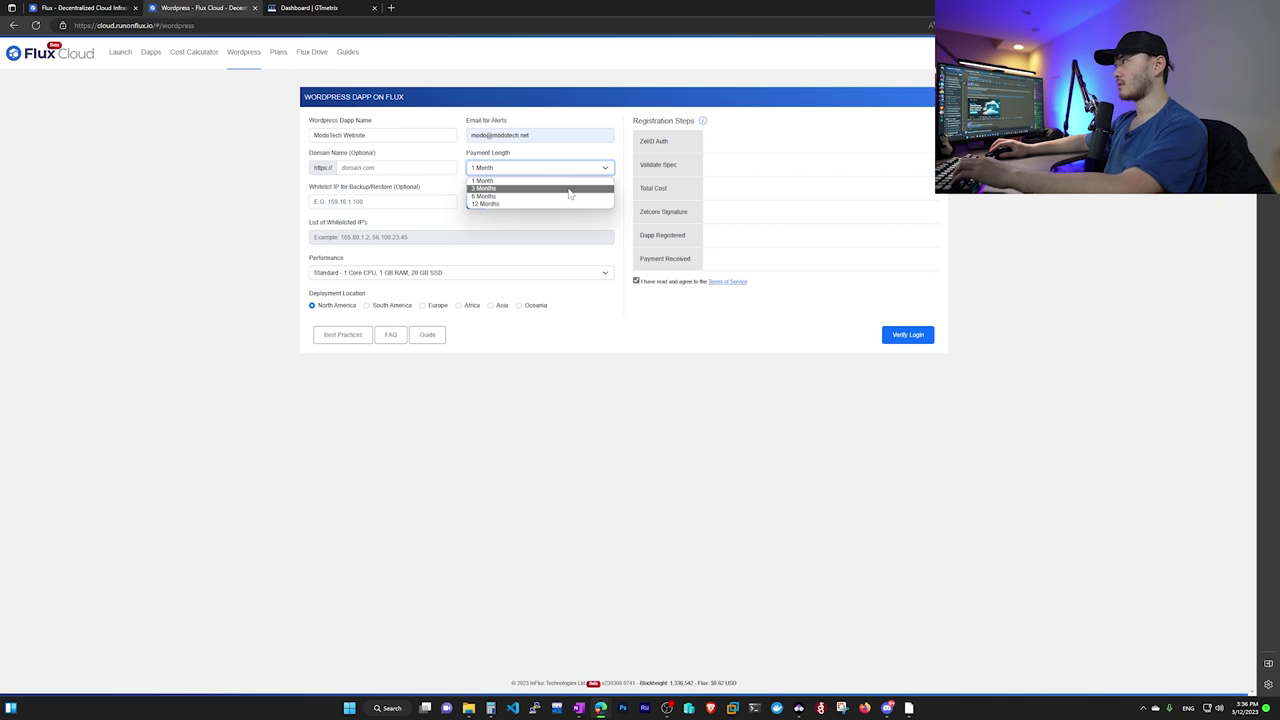
left_click(912, 337)
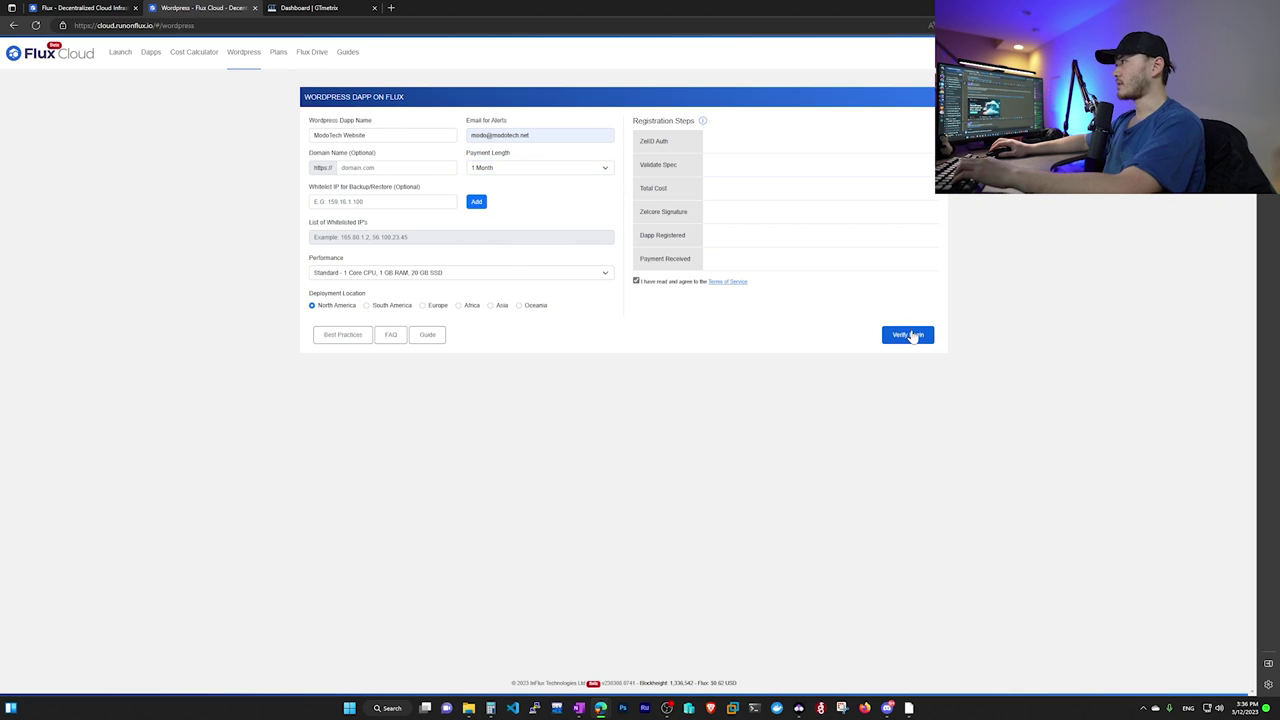
Authenticate, validate at 6.84 FLUX, sign in Zelcore and register the ModoTech Website dapp.
left_click(910, 335)
left_click(912, 337)
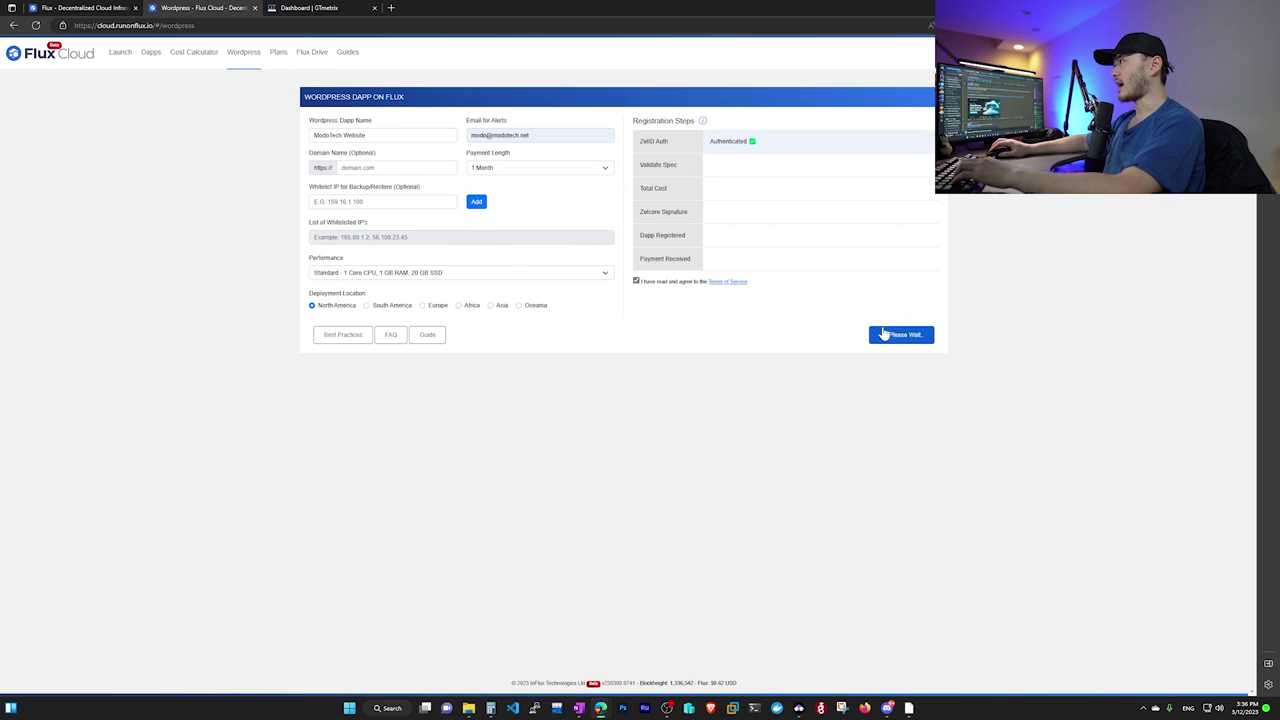
left_click(892, 338)
left_click(692, 98)
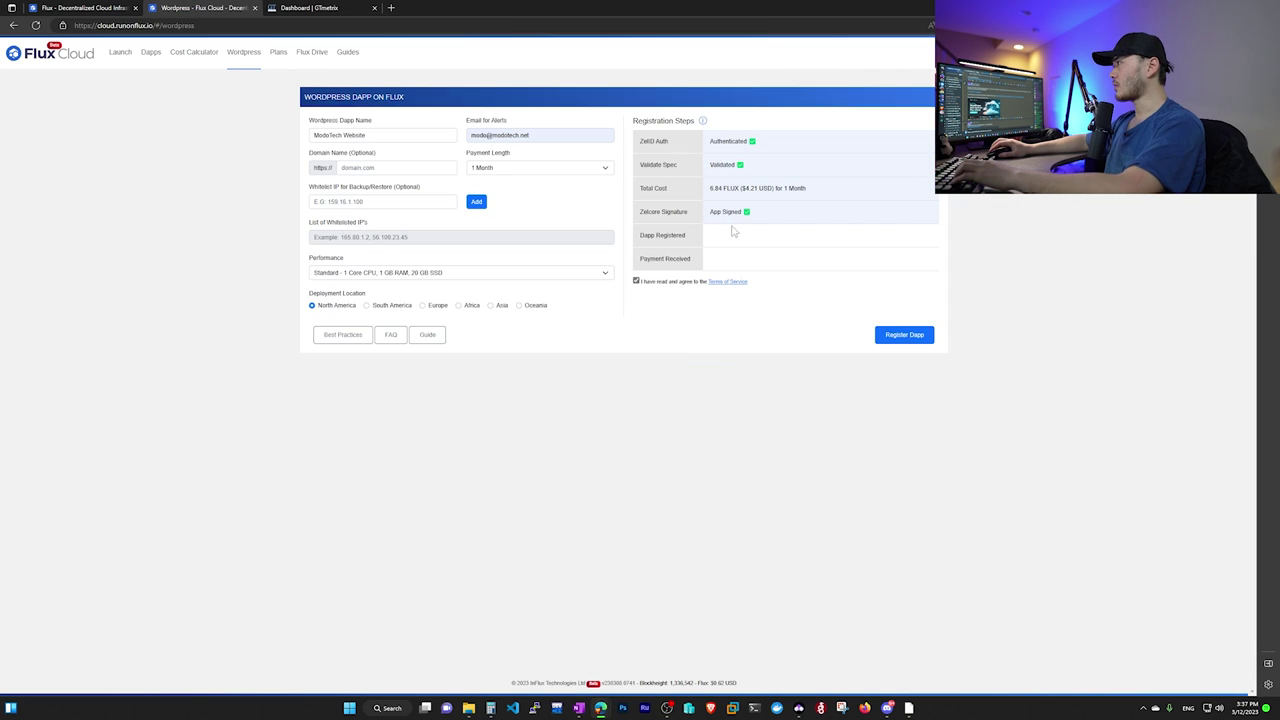
left_click(903, 340)
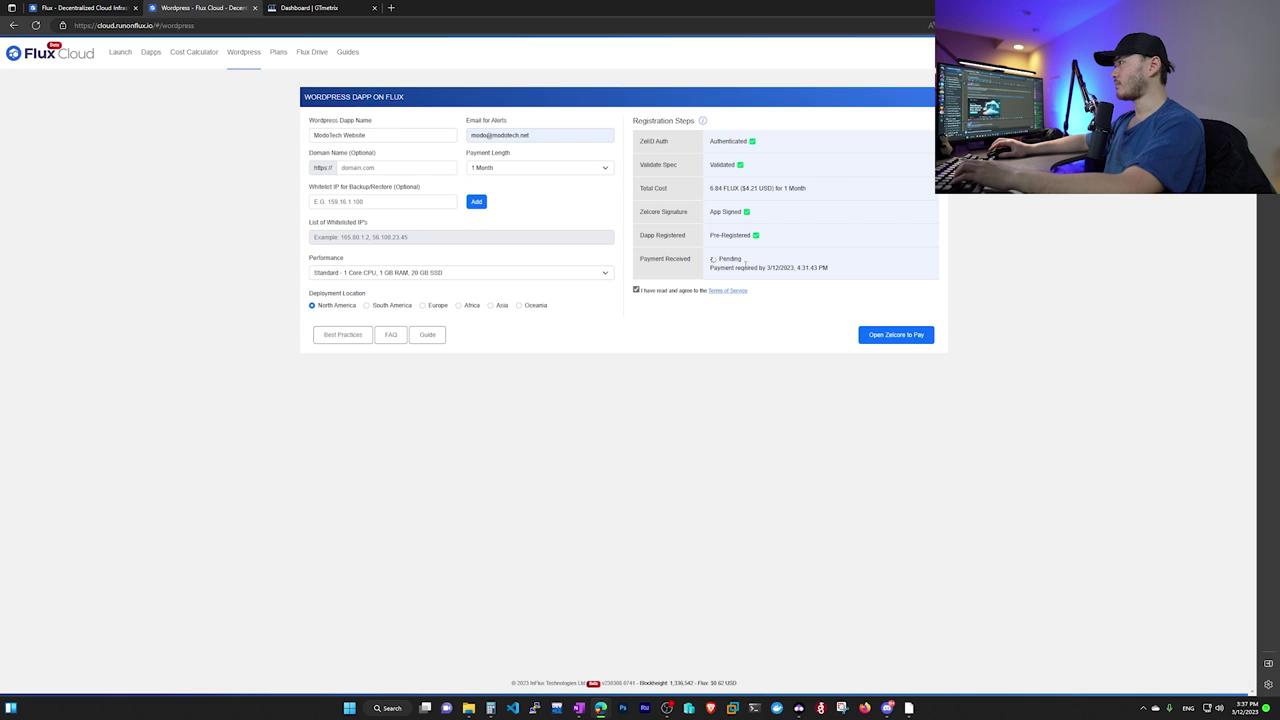
Pay the 6.84 FLUX dapp fee from Zelcore at Economy speed, approving the two-factor check.
left_click(895, 336)
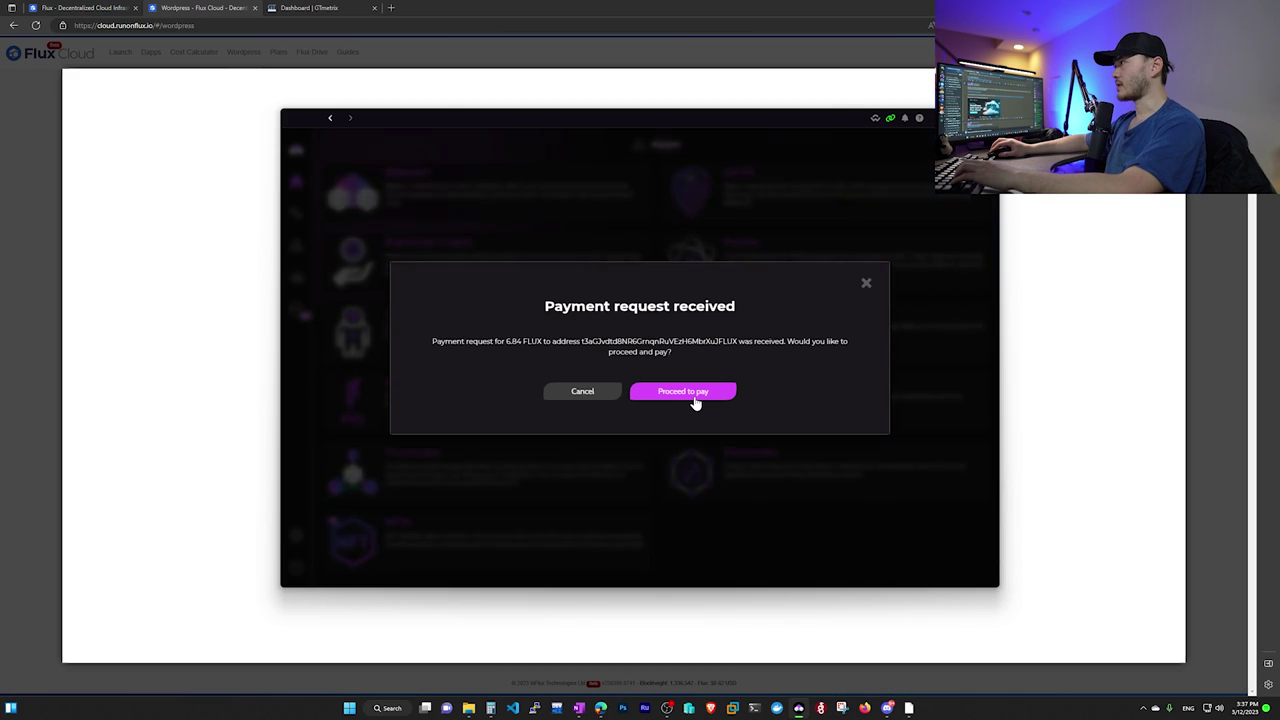
left_click(692, 398)
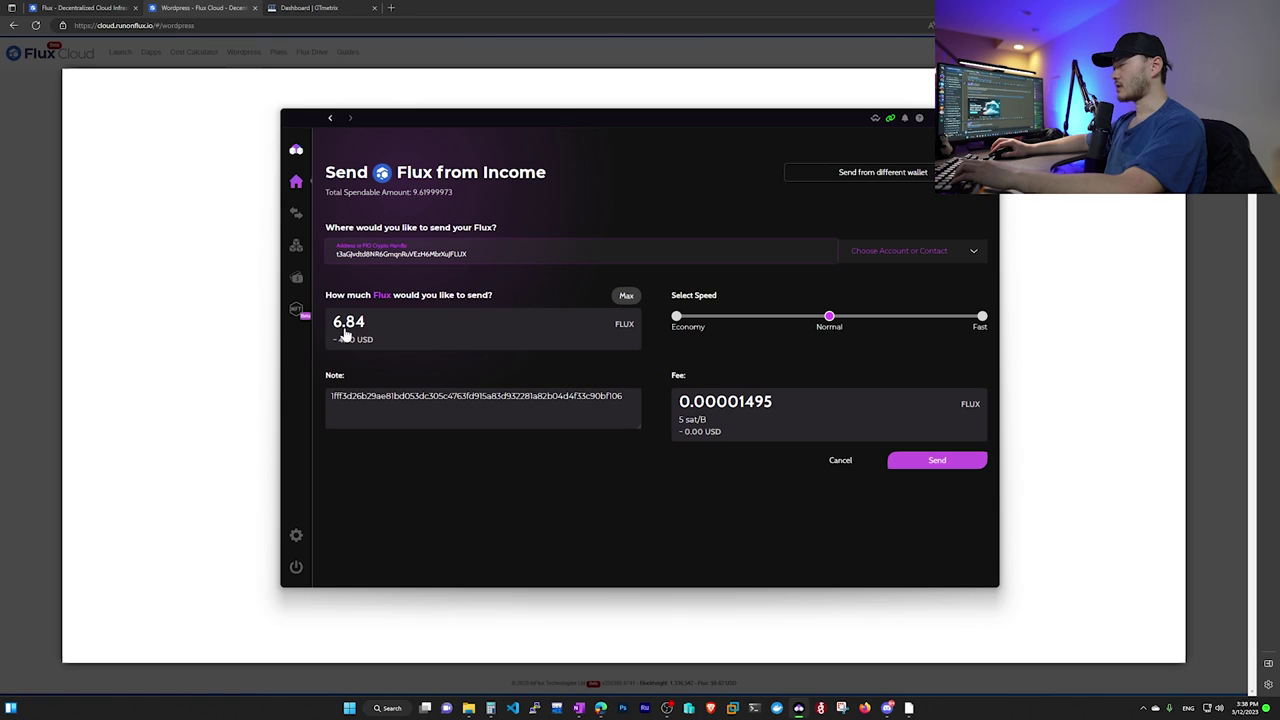
left_click(677, 318)
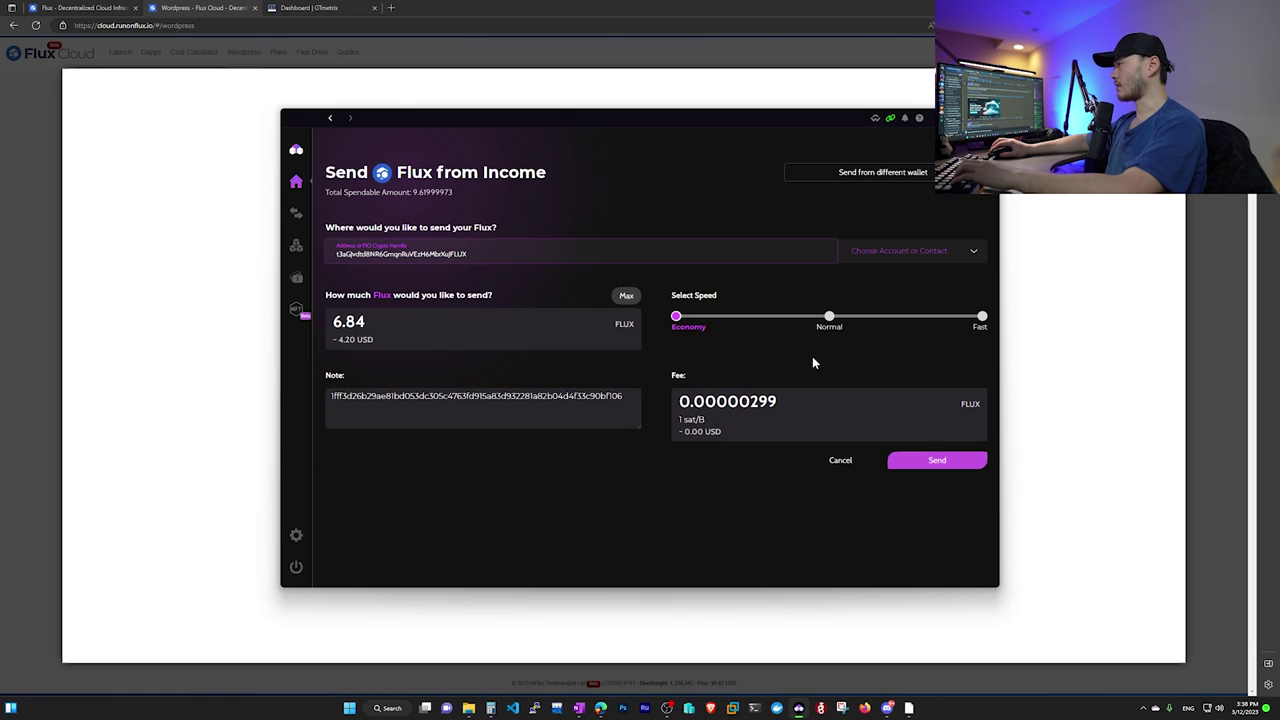
left_click(937, 461)
left_click(657, 368)
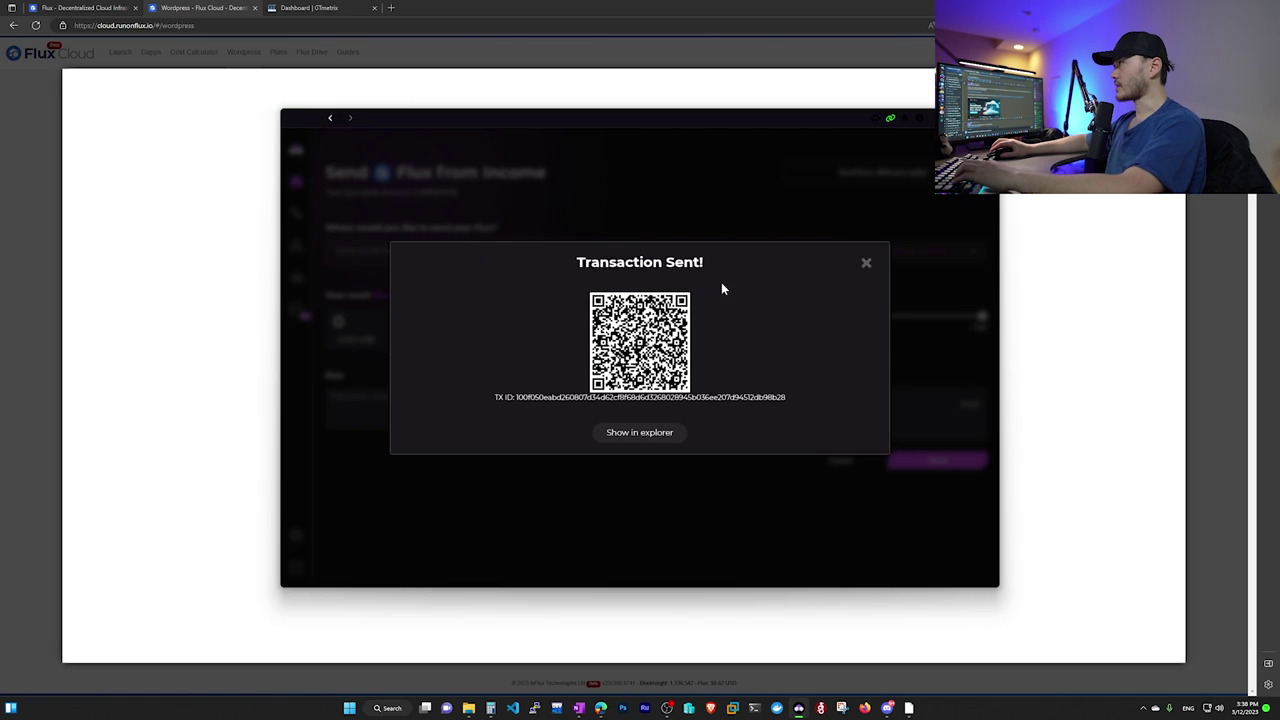
Dismiss Transaction Sent and, once payment confirms, open the ModoTech Website dapp details via LET'S GO!
left_click(866, 263)
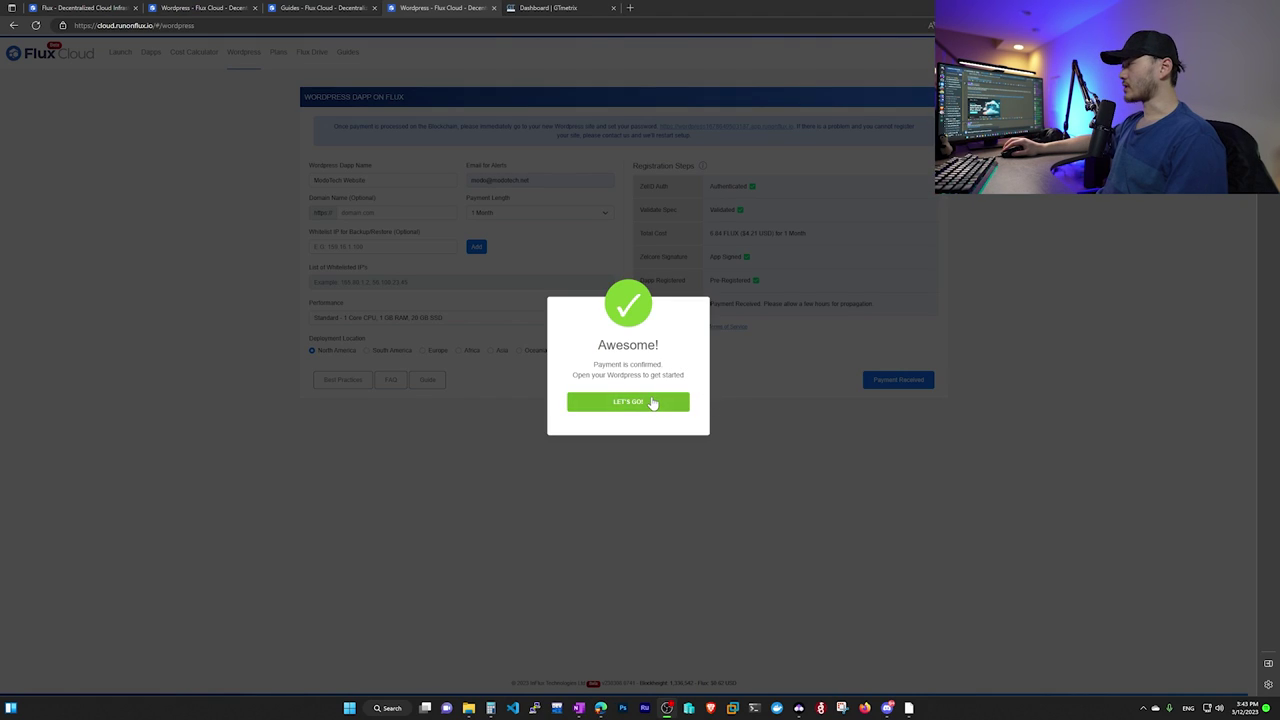
left_click(651, 402)
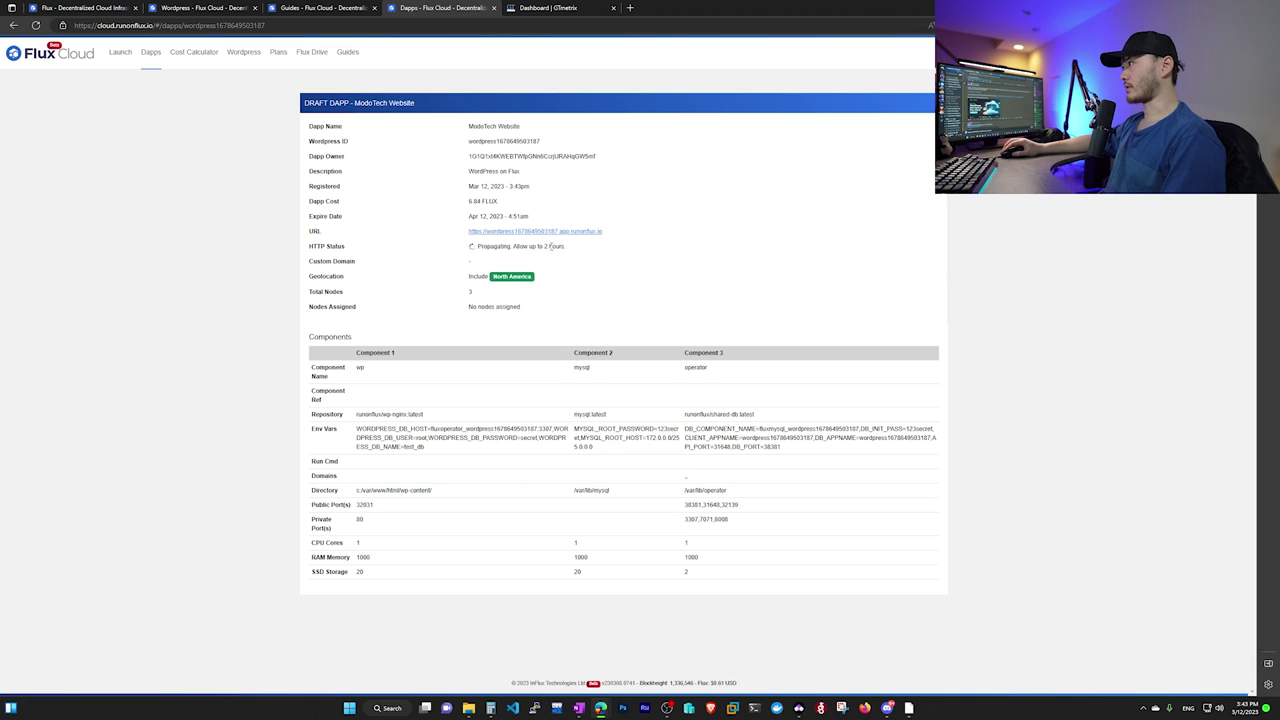
Open the dapp's URL in a new tab and check whether the site has deployed.
right_click(552, 231)
left_click(575, 238)
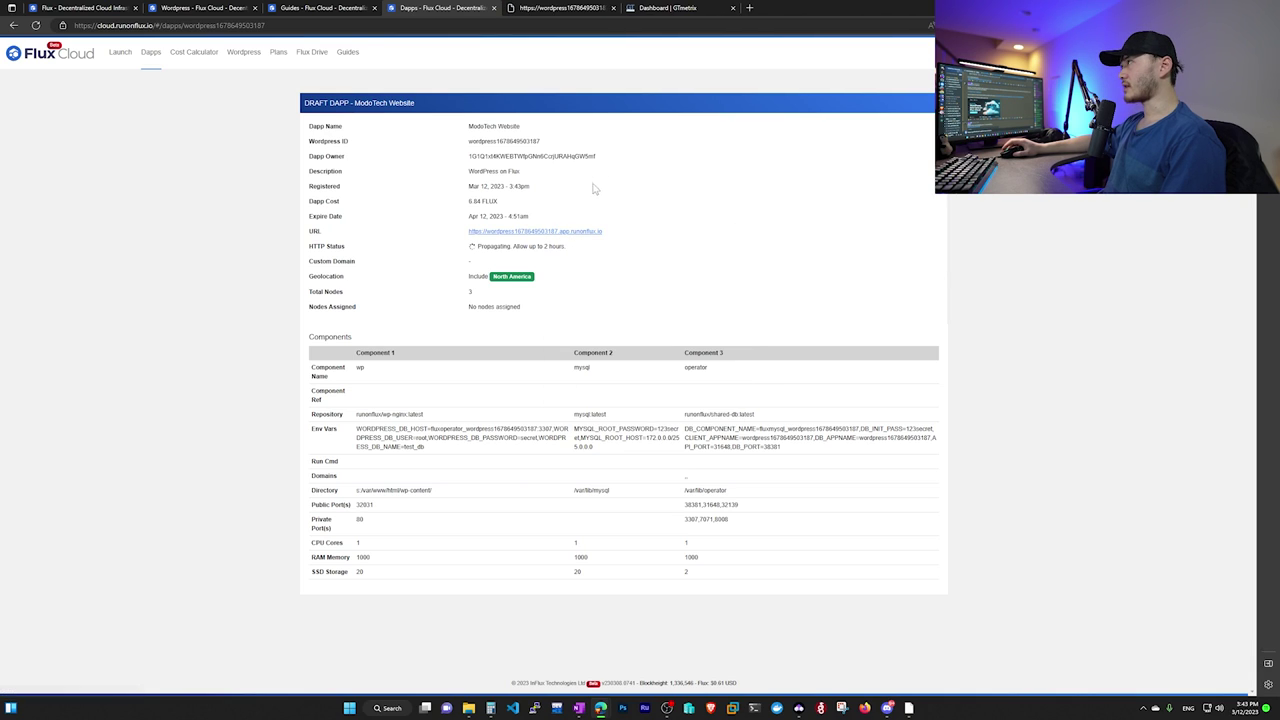
left_click(561, 10)
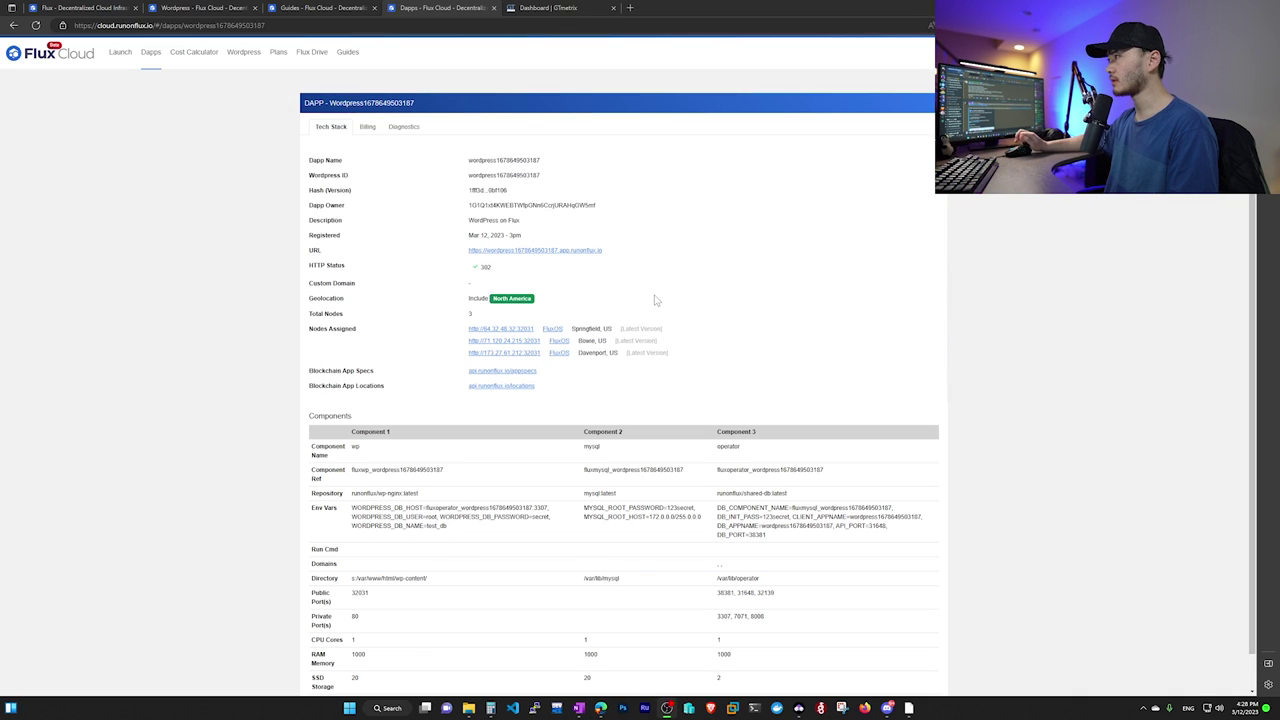
Open the site in a new tab, run the WordPress install in English, and select the blog's address.
right_click(559, 256)
left_click(592, 259)
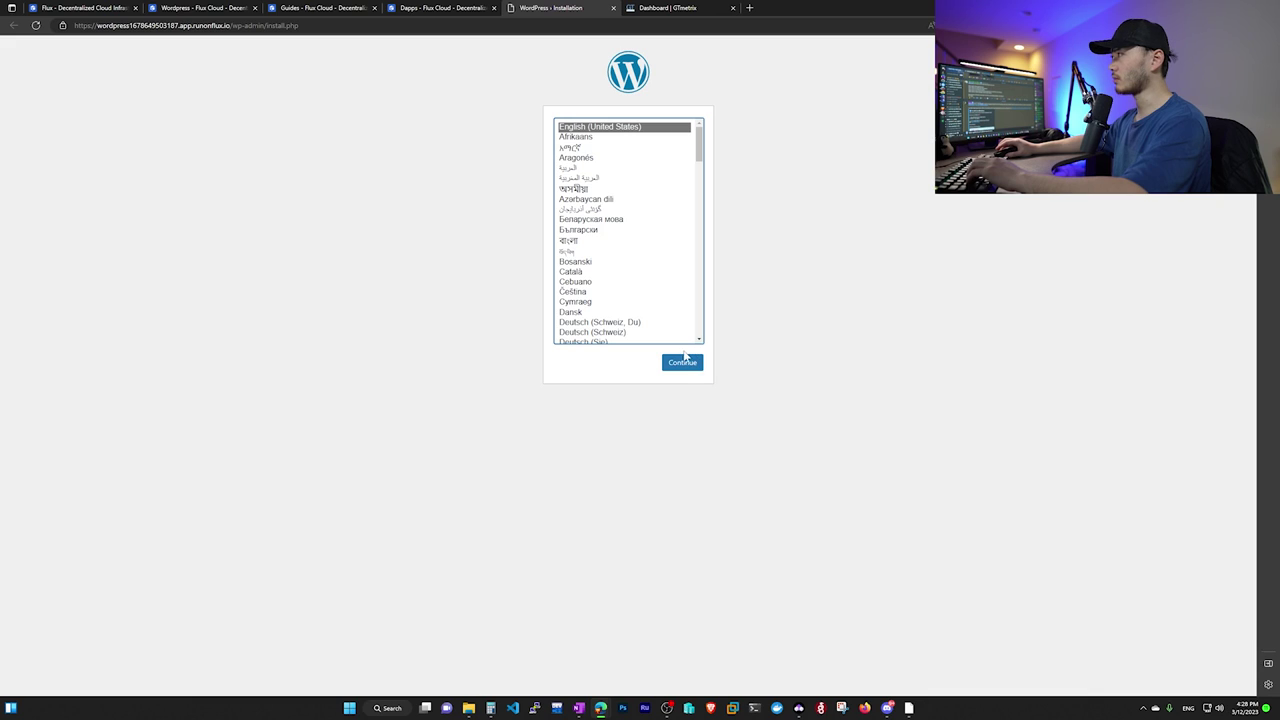
left_click(683, 362)
left_click(561, 262)
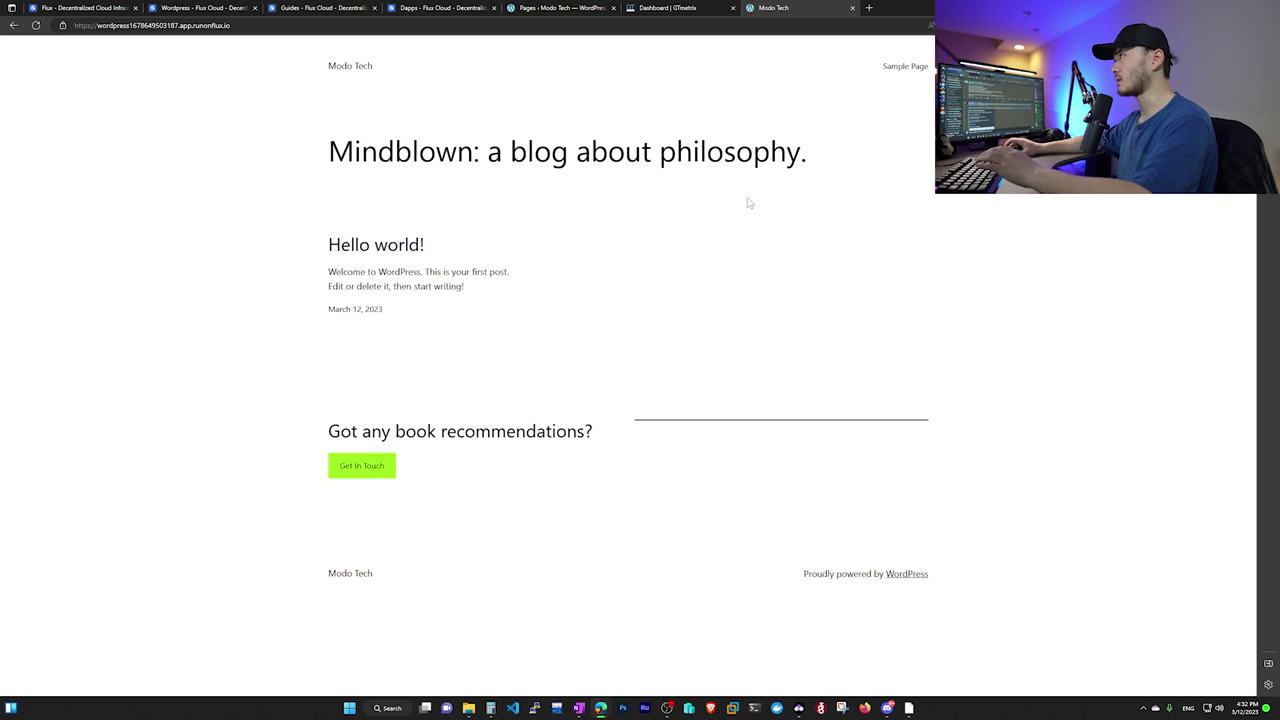
key("ctrl+l")
key("ctrl+c")
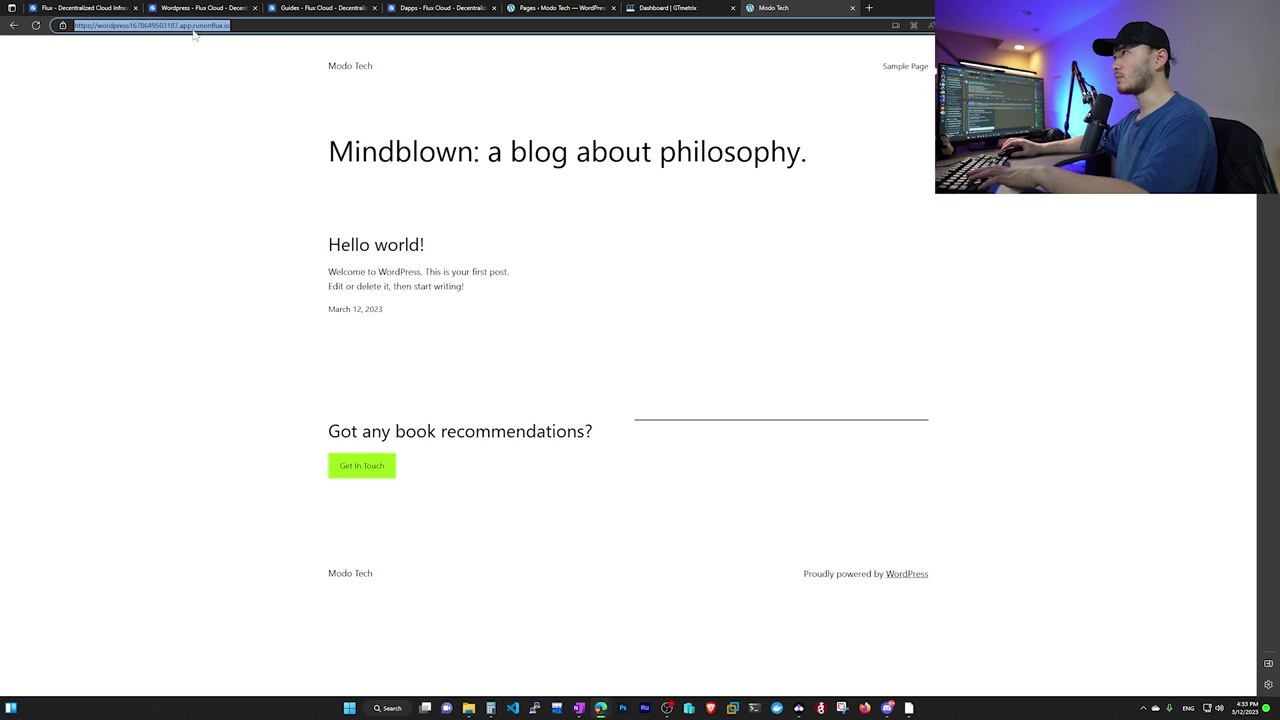
Paste the blog's address into GTmetrix and run the performance analysis.
left_click(676, 8)
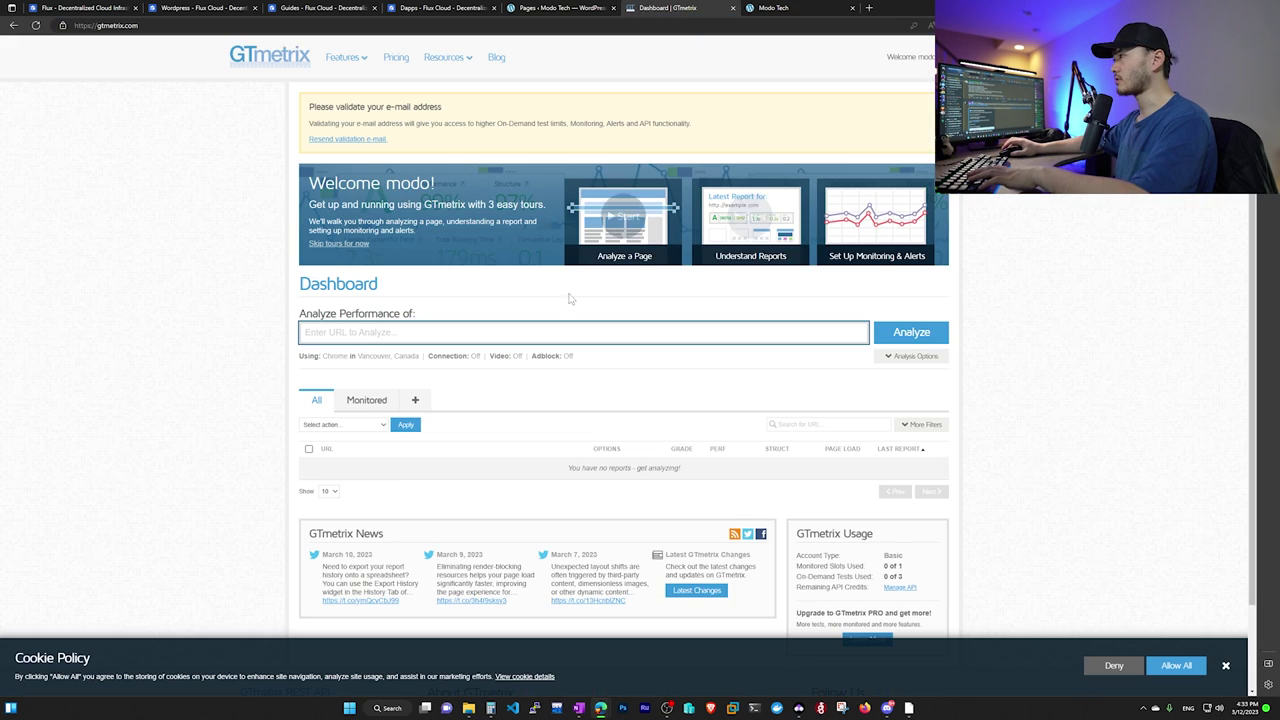
left_click(509, 331)
key("ctrl+v")
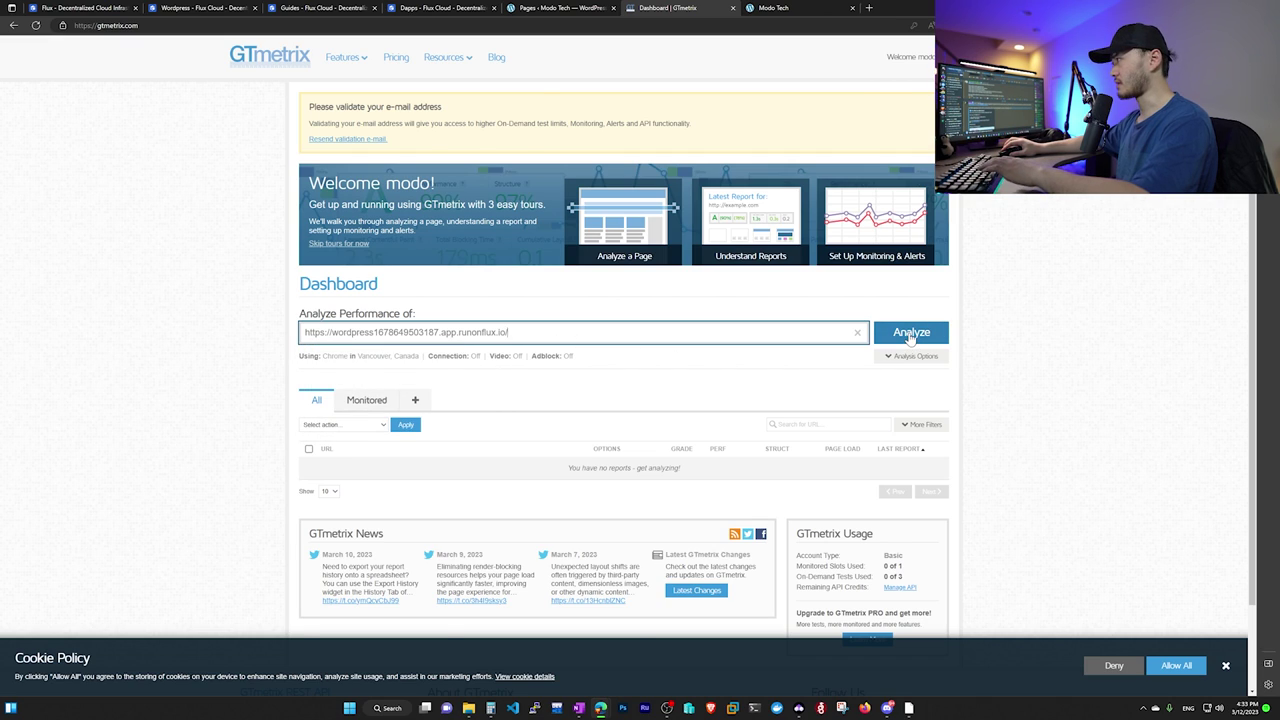
left_click(910, 334)
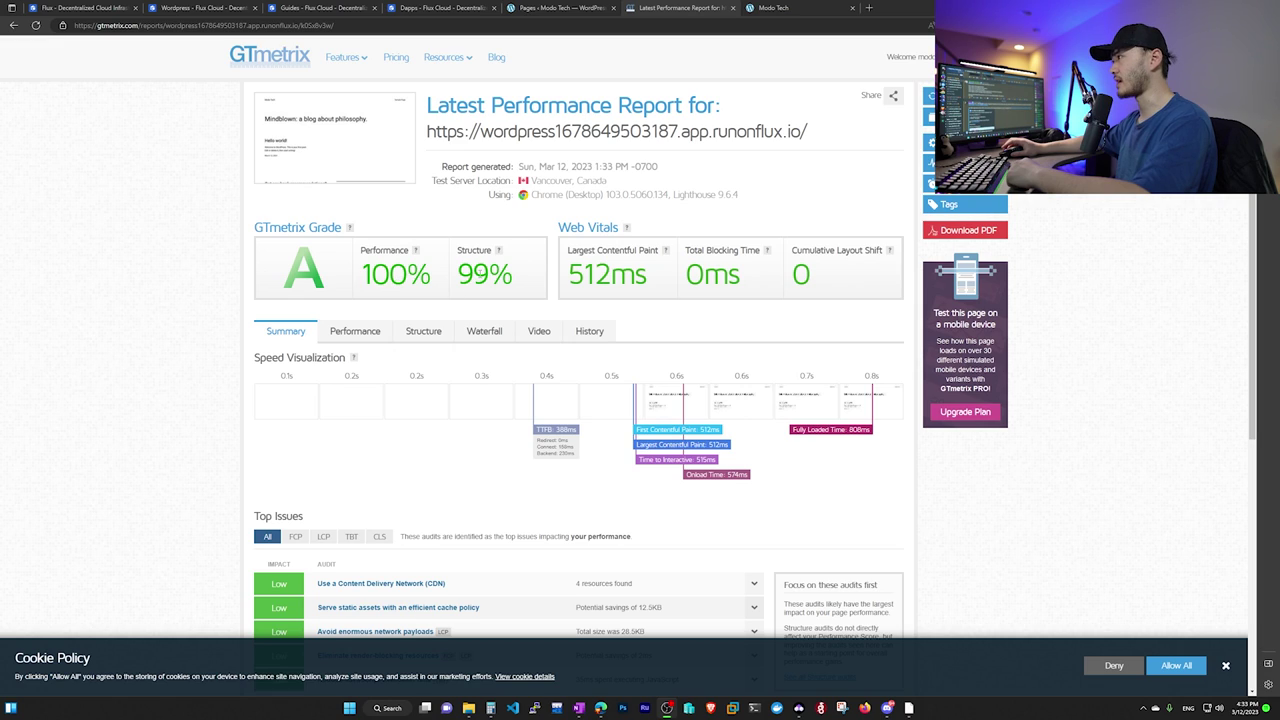
Inspect the 512ms Largest Contentful Paint and 0ms Total Blocking Time, then view the Performance metrics.
mouse_move(502, 256)
double_click(607, 275)
left_click(648, 289)
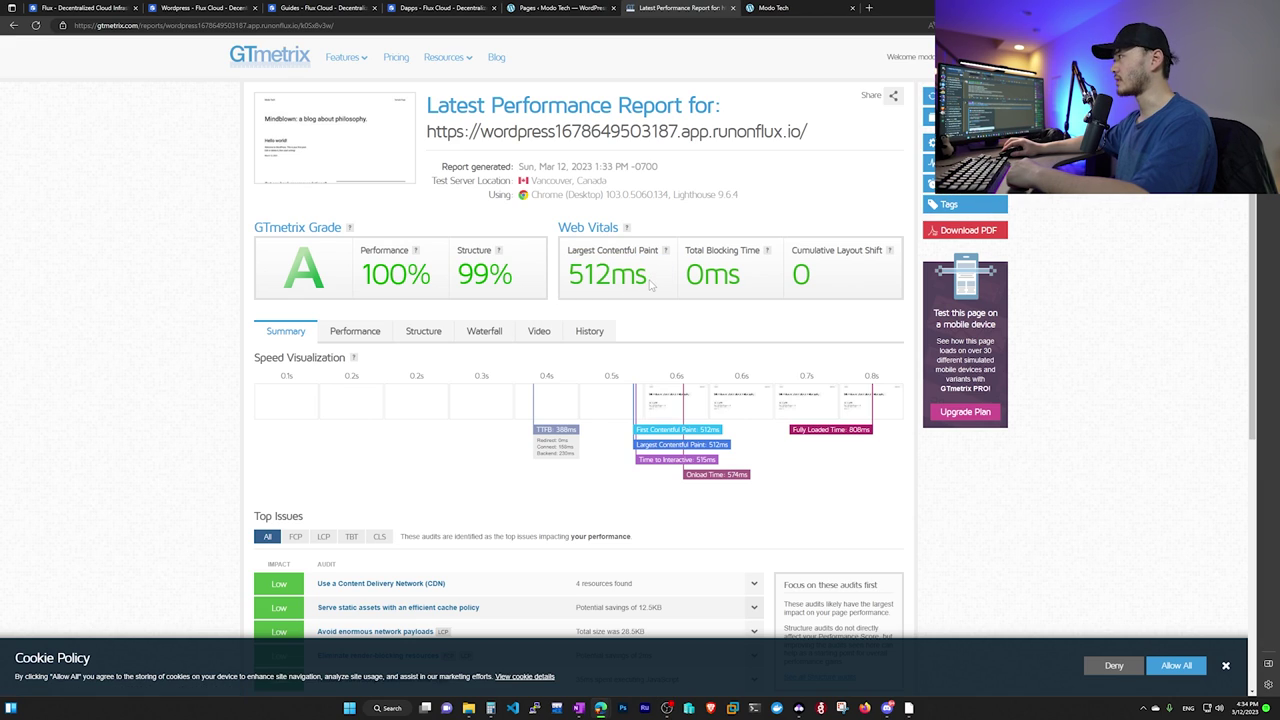
left_click_drag(752, 287, 686, 278)
left_click(852, 296)
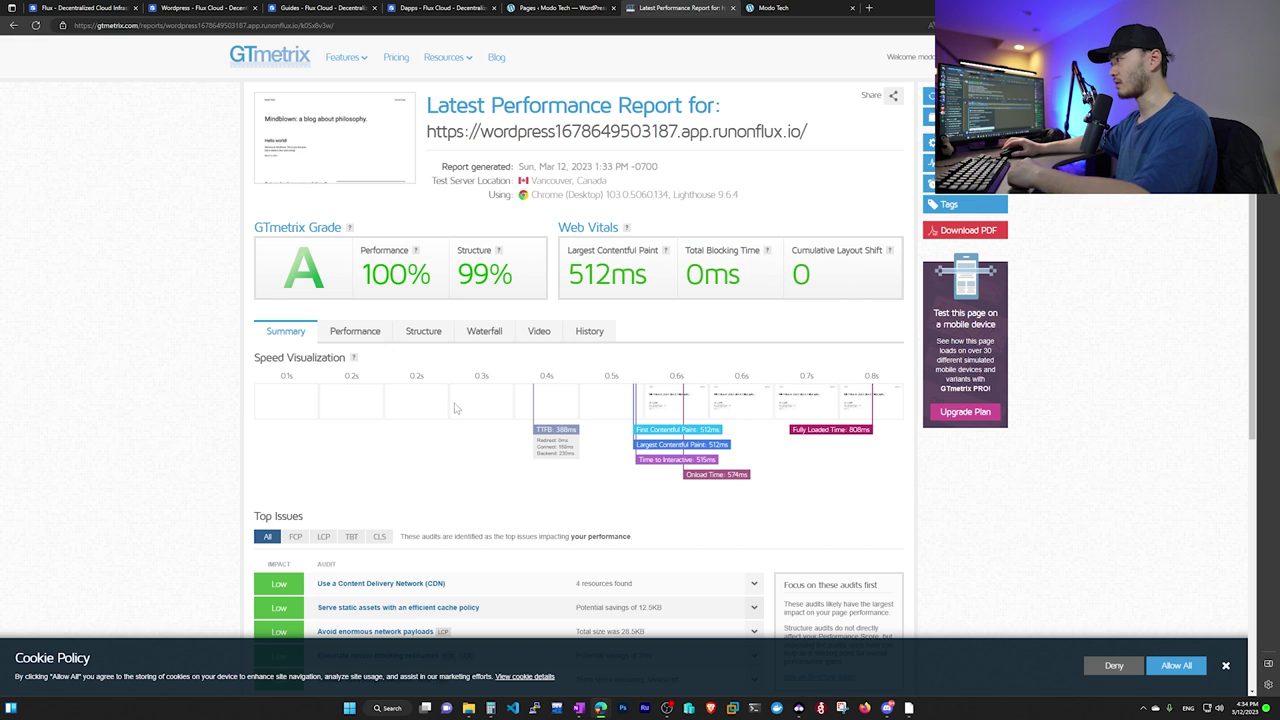
left_click(355, 331)
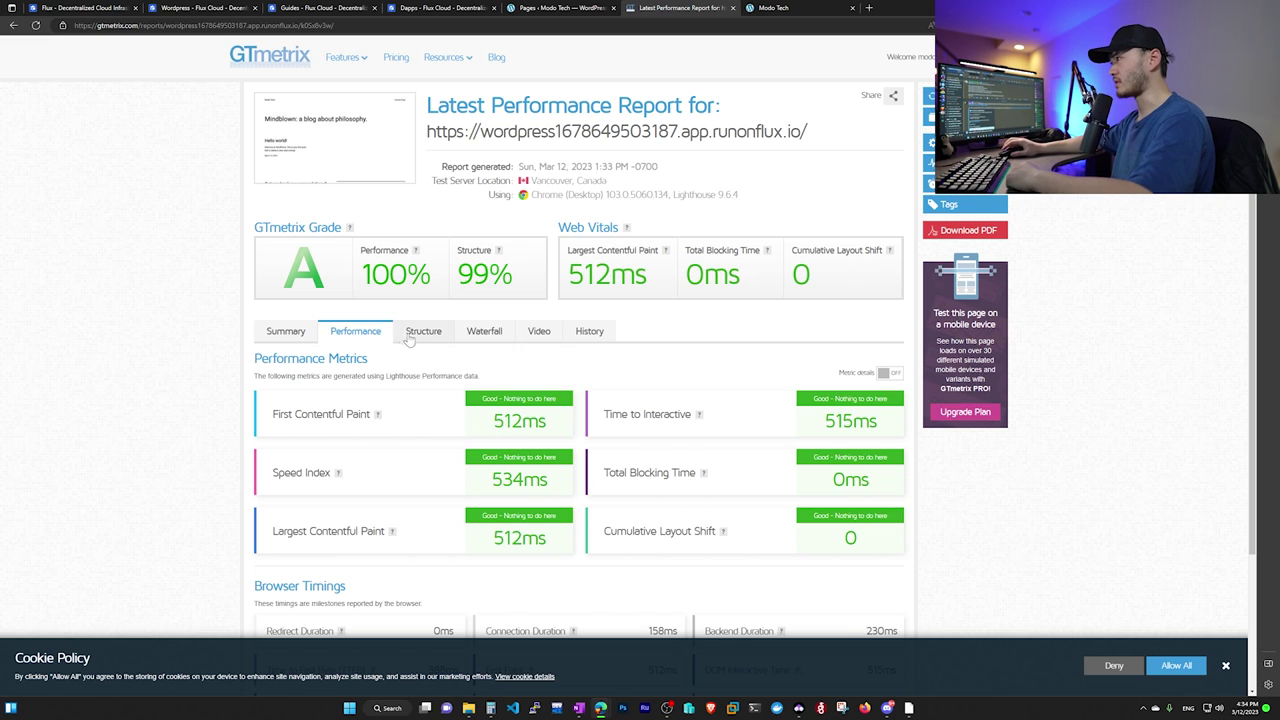
Switch to the Flux Cloud WordPress hosting tab showing deployment features and the App Cost Calculator.
key("ctrl+2")
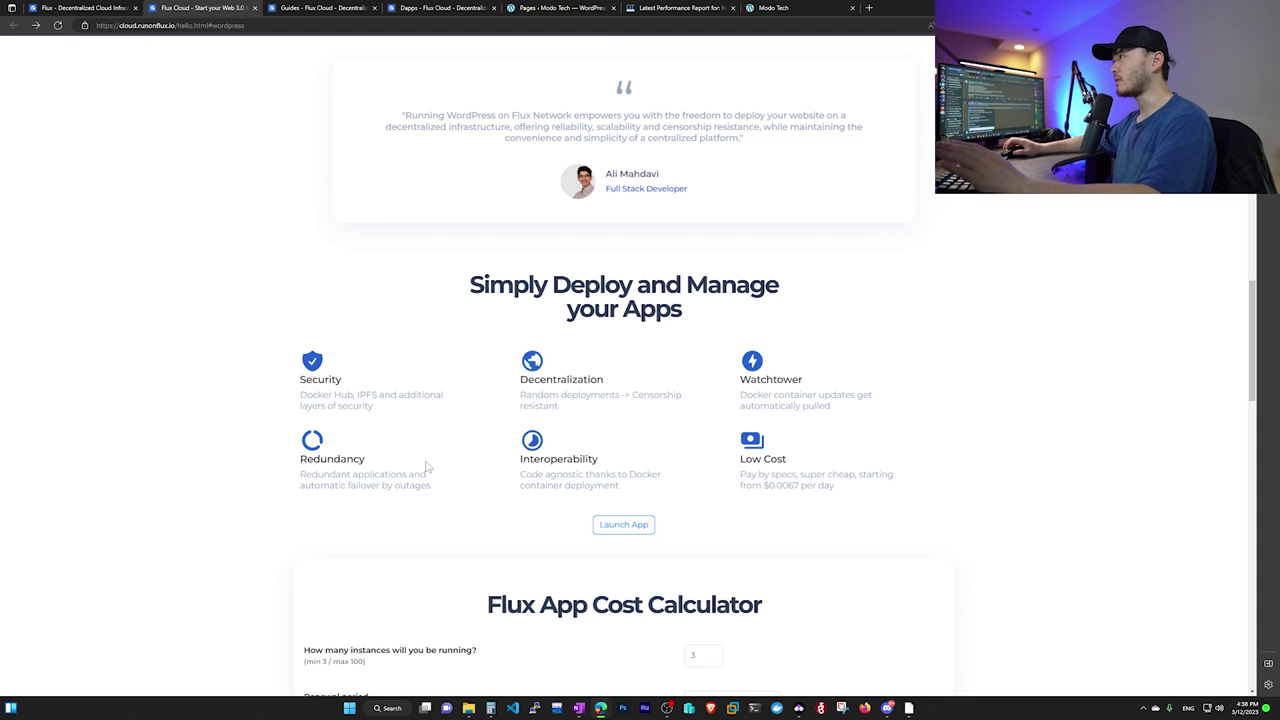
scroll(427, 467, "up", 1)
scroll(423, 470, "down", 1)
scroll(423, 470, "down", 1)
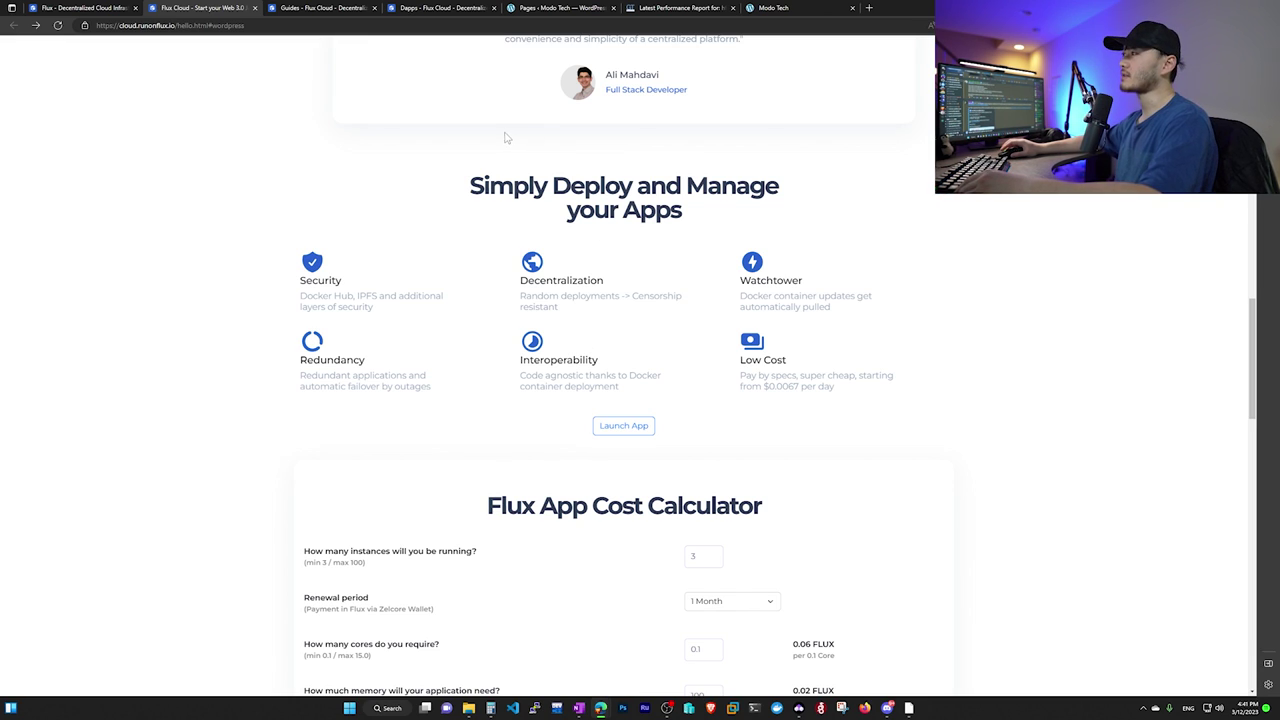
Look over the dapp's details page, then skim the WordPress setup guide.
left_click(430, 8)
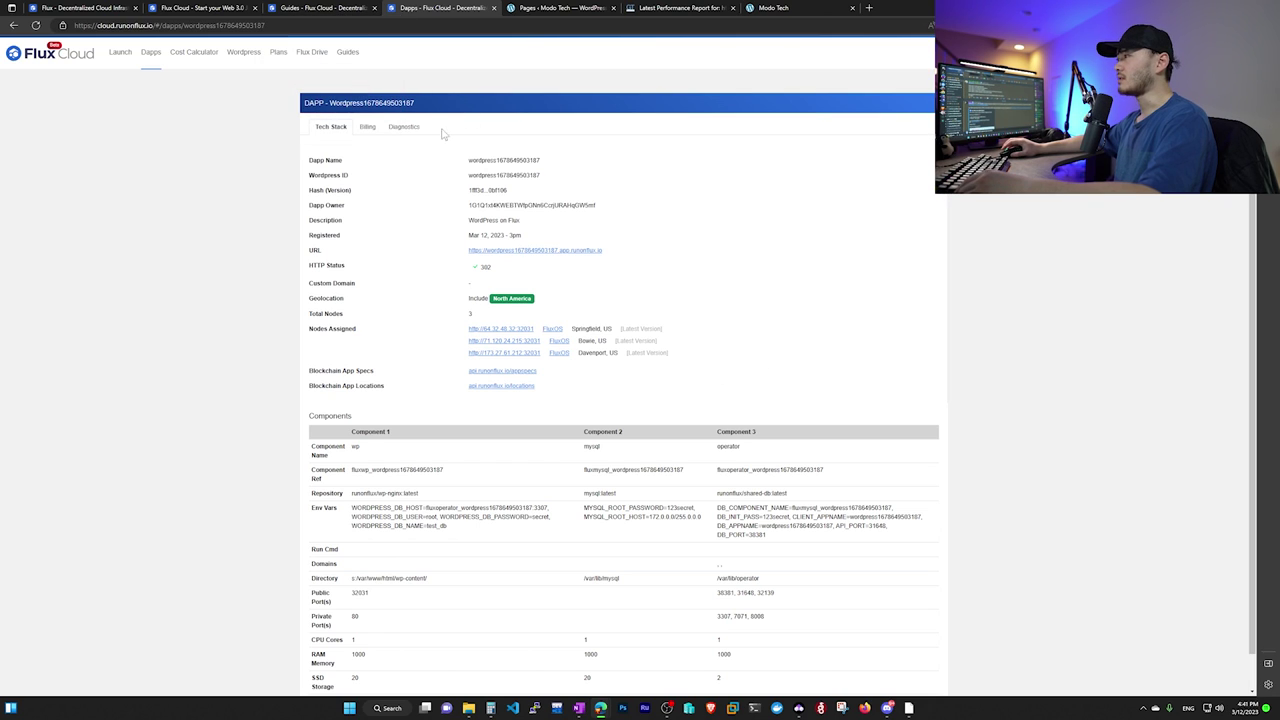
left_click(302, 12)
scroll(453, 162, "down", 5)
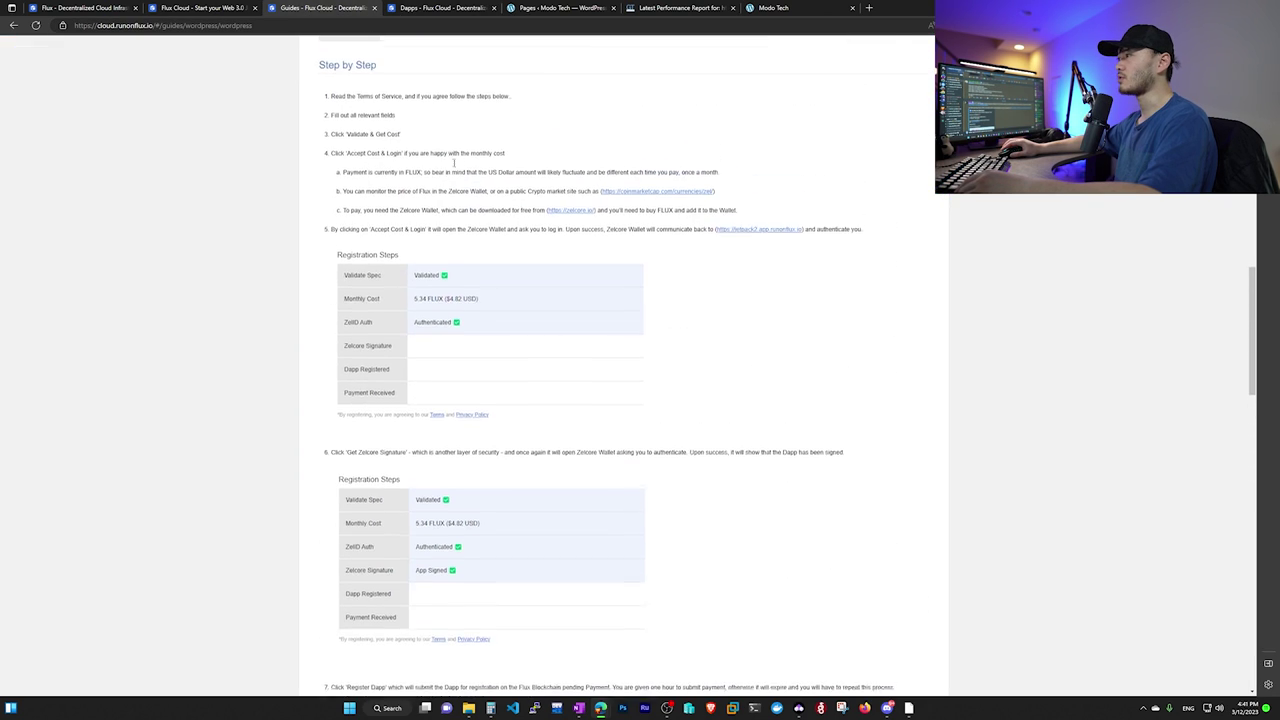
scroll(453, 162, "up", 10)
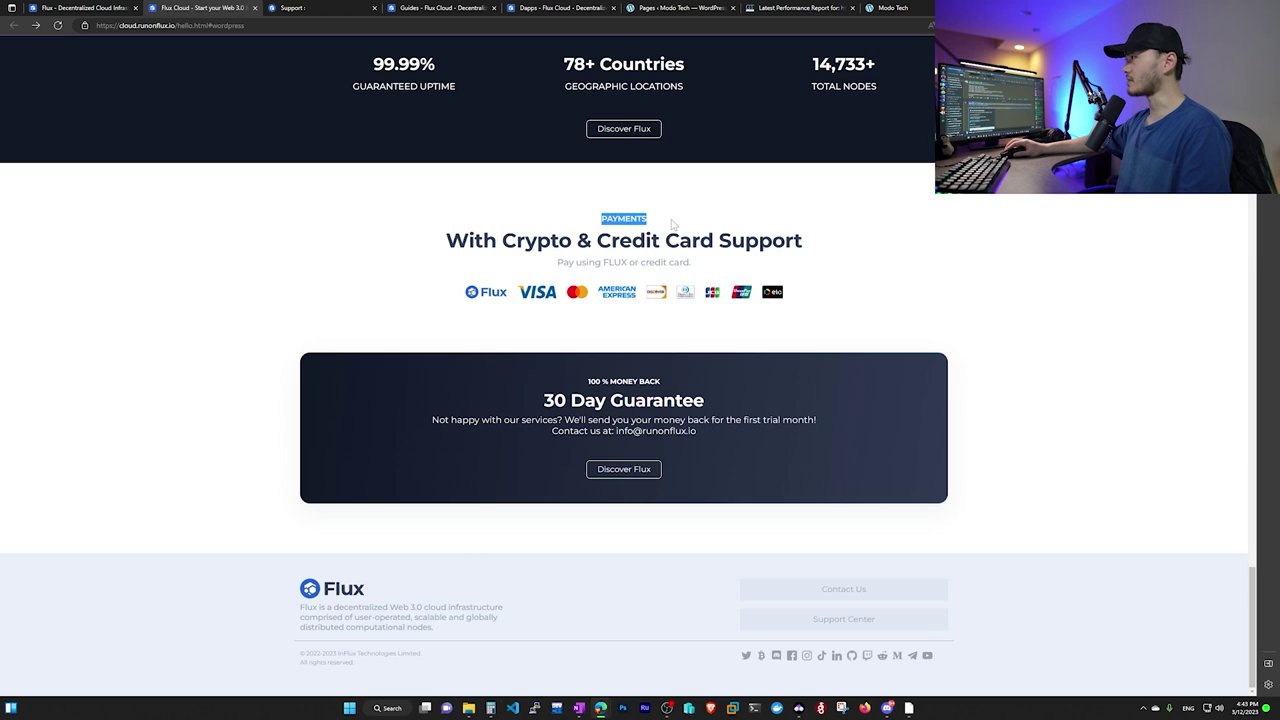
left_click(640, 238)
left_click_drag(447, 240, 808, 255)
left_click(692, 262)
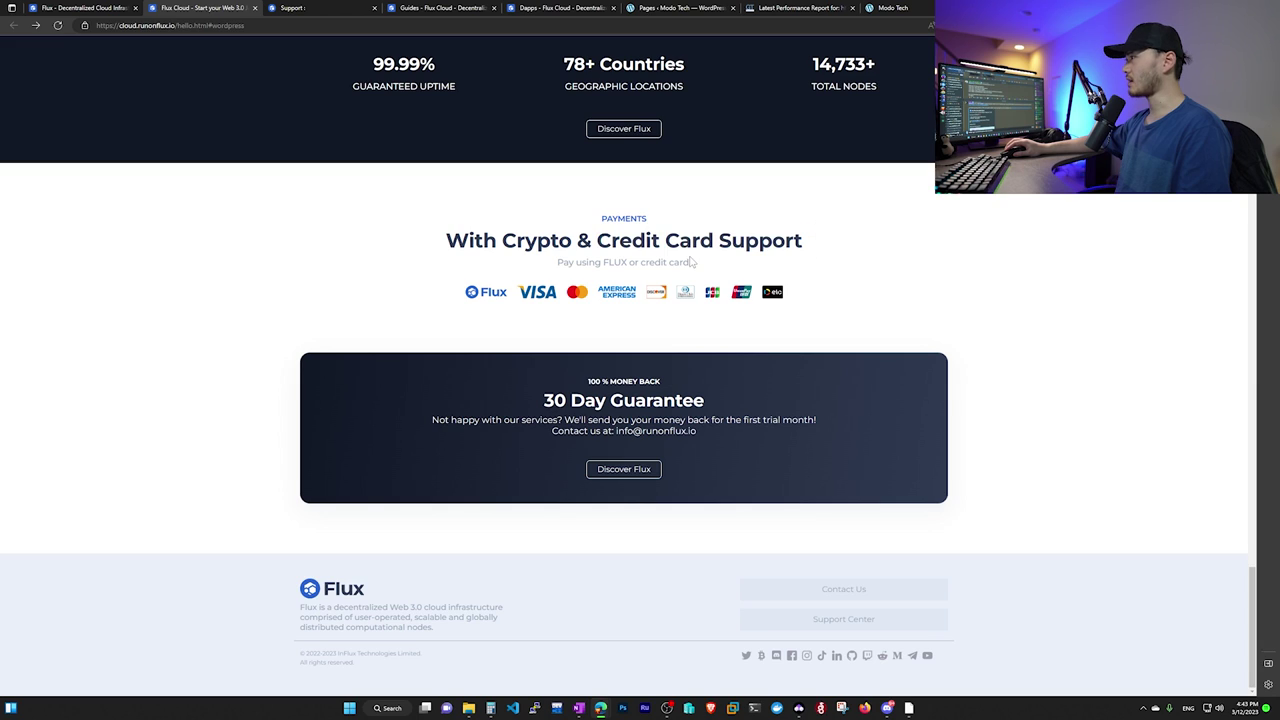
left_click(446, 10)
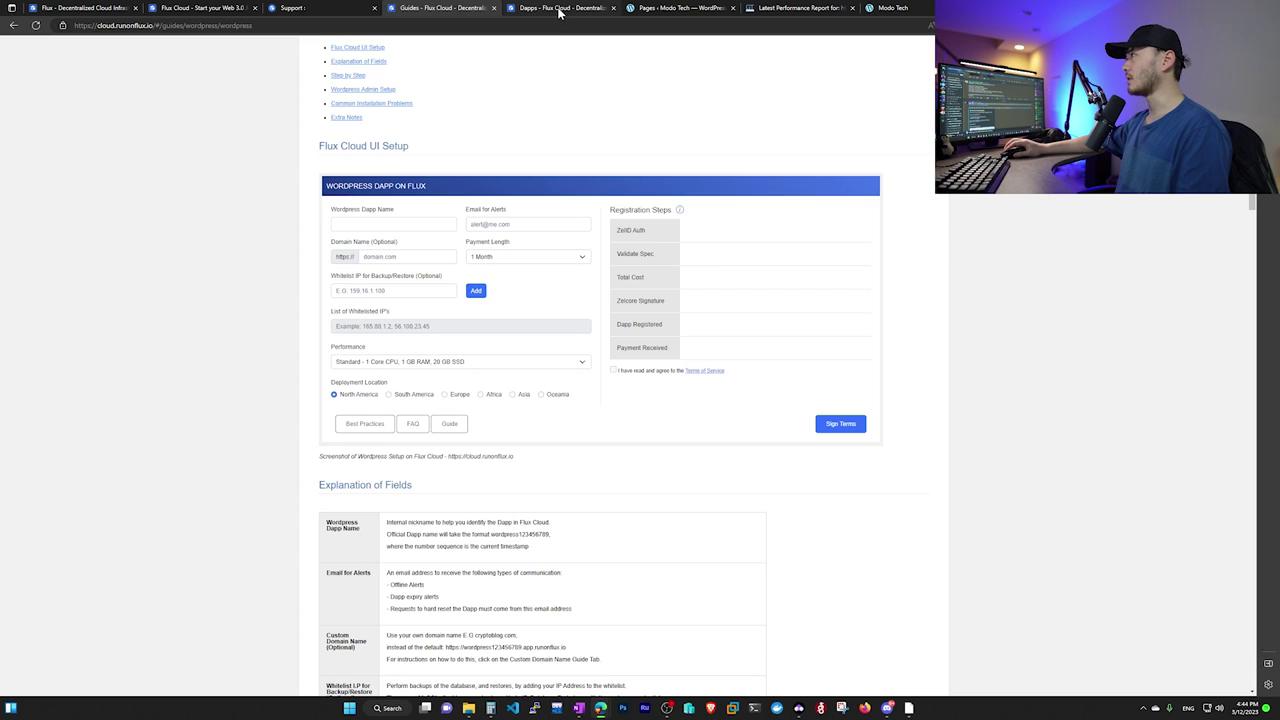
left_click(888, 10)
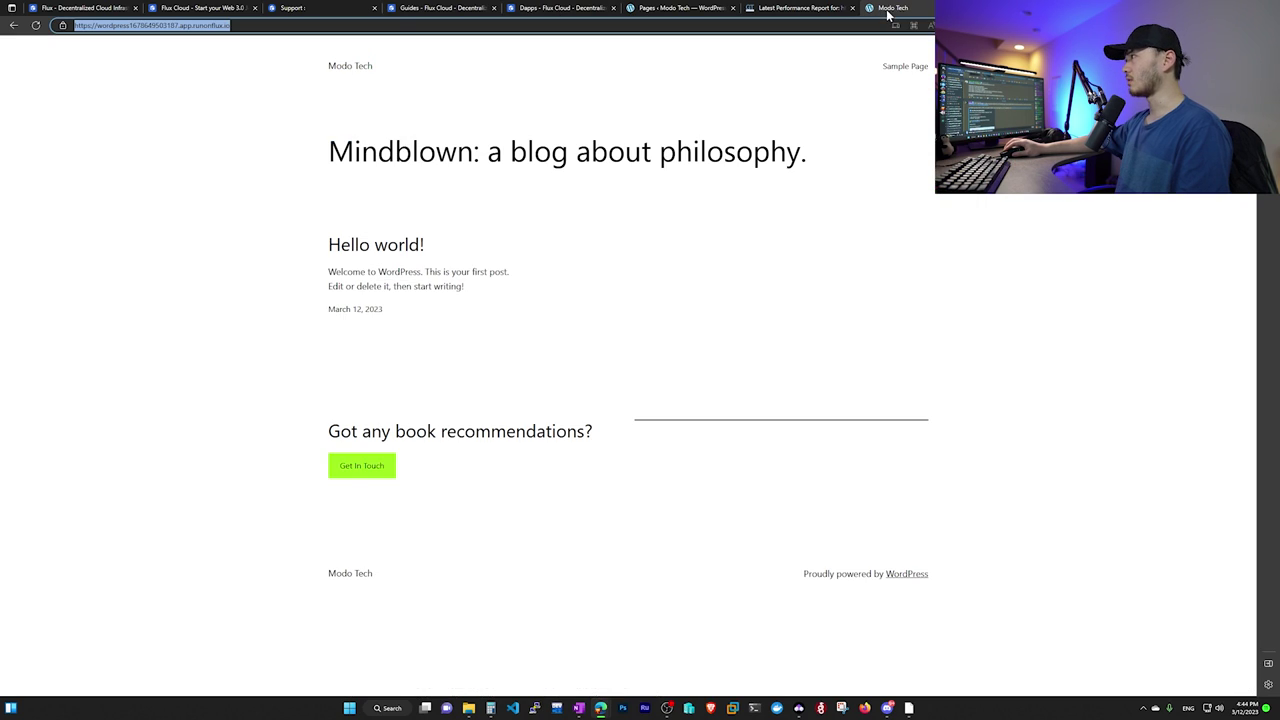
left_click(824, 12)
left_click(662, 10)
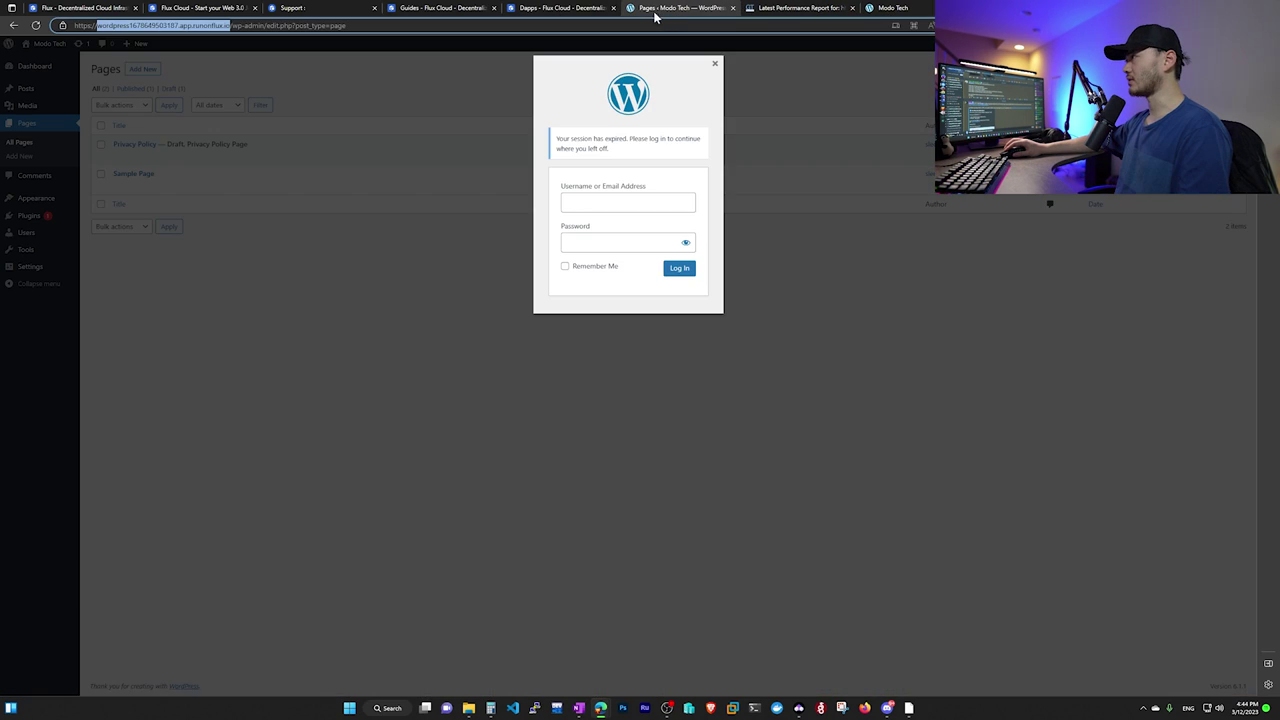
left_click(576, 12)
left_click(360, 10)
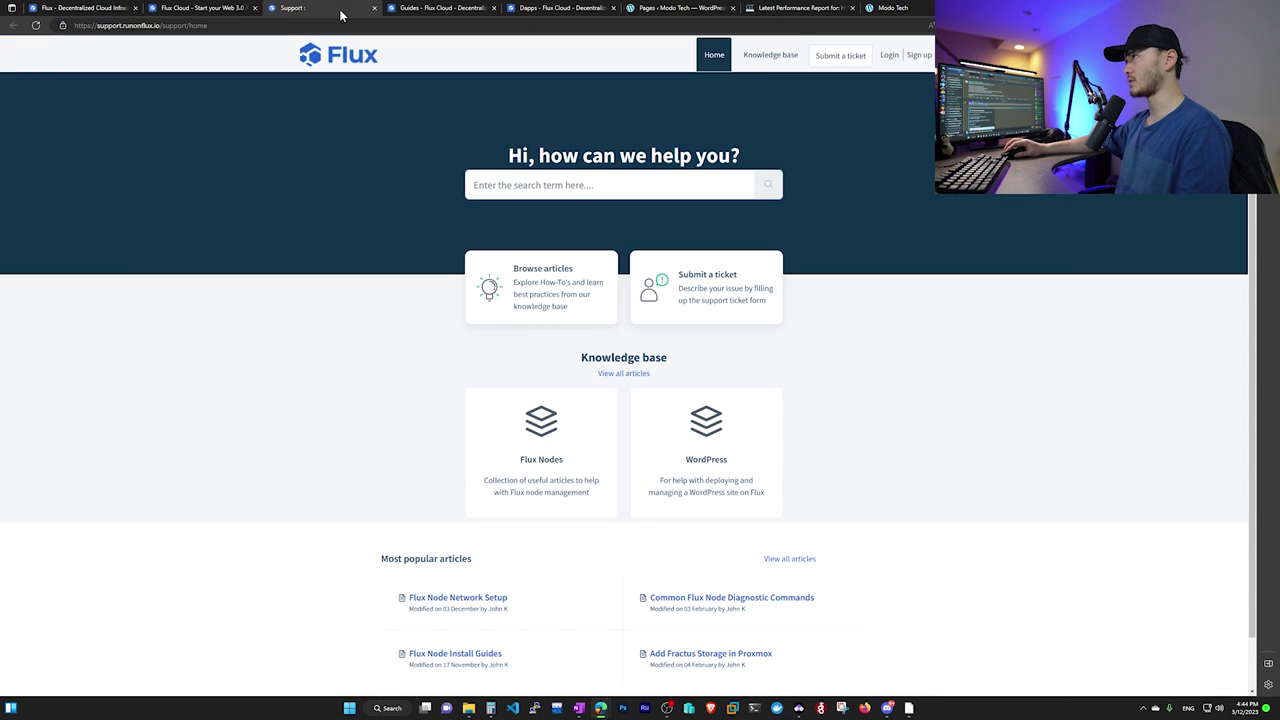
key("ctrl+shift+Tab")
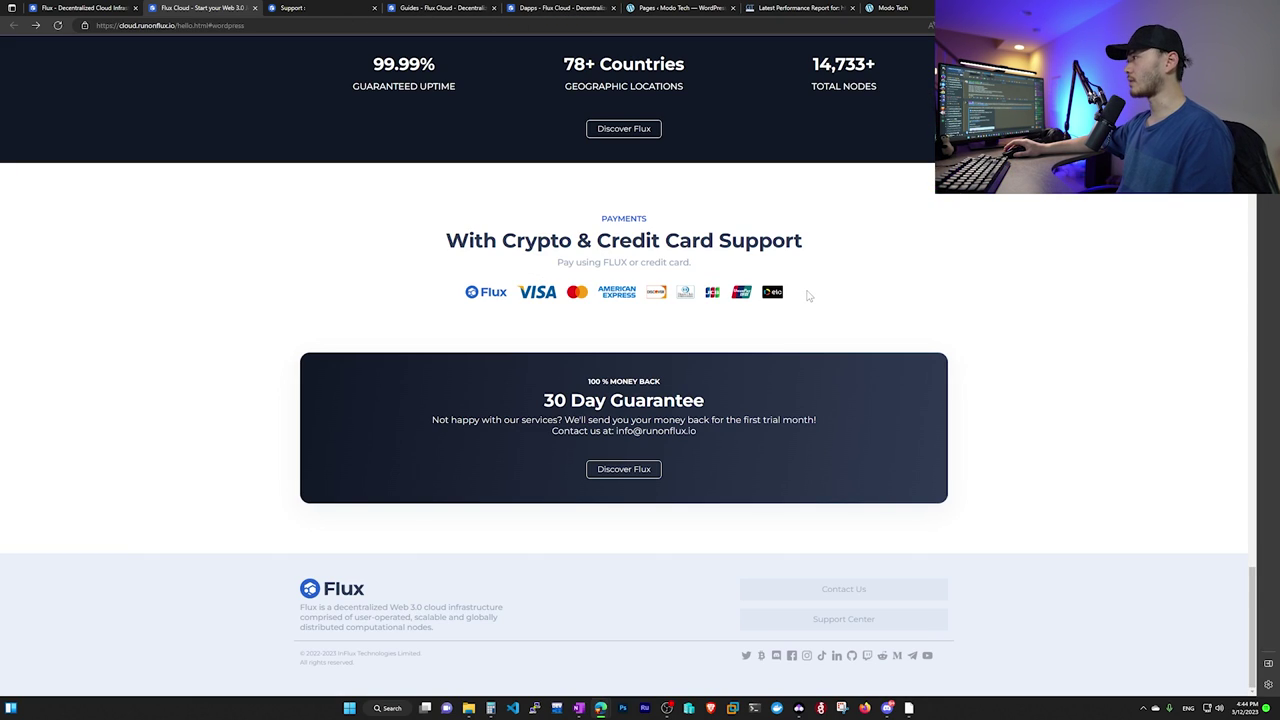